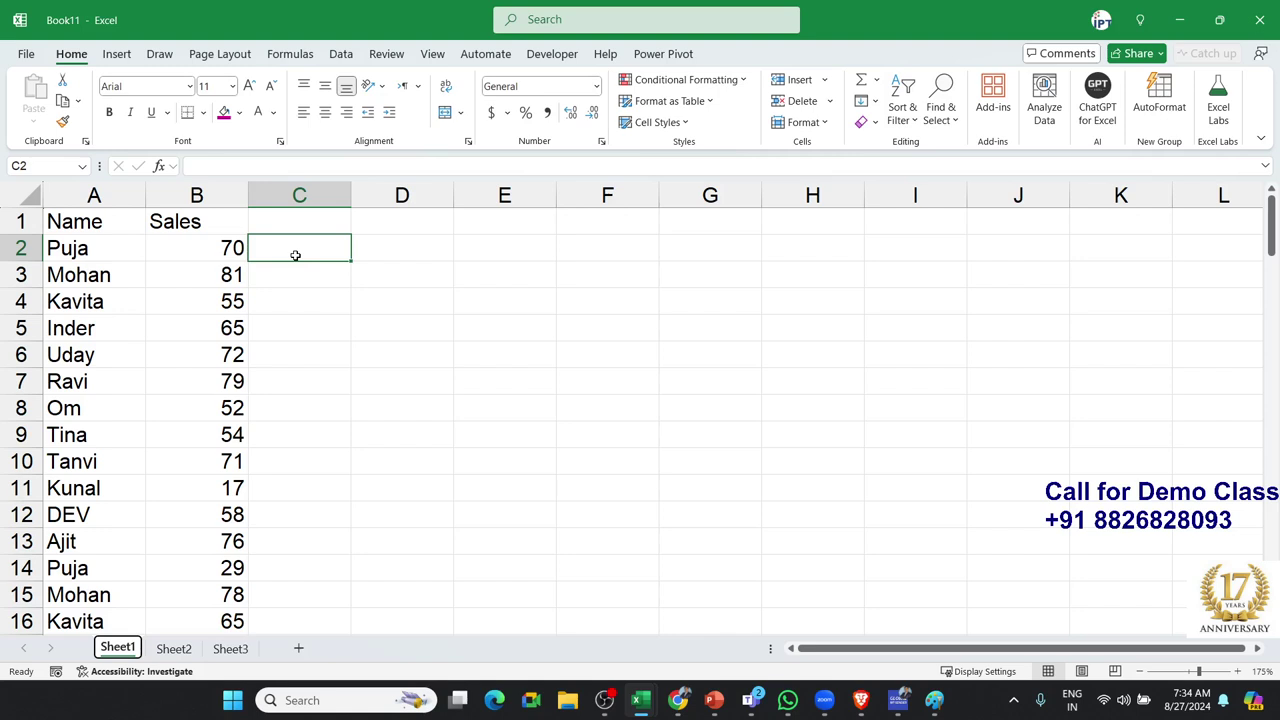
- Enter the lookup name Puja in cell D2
key(Right)
key(Right)
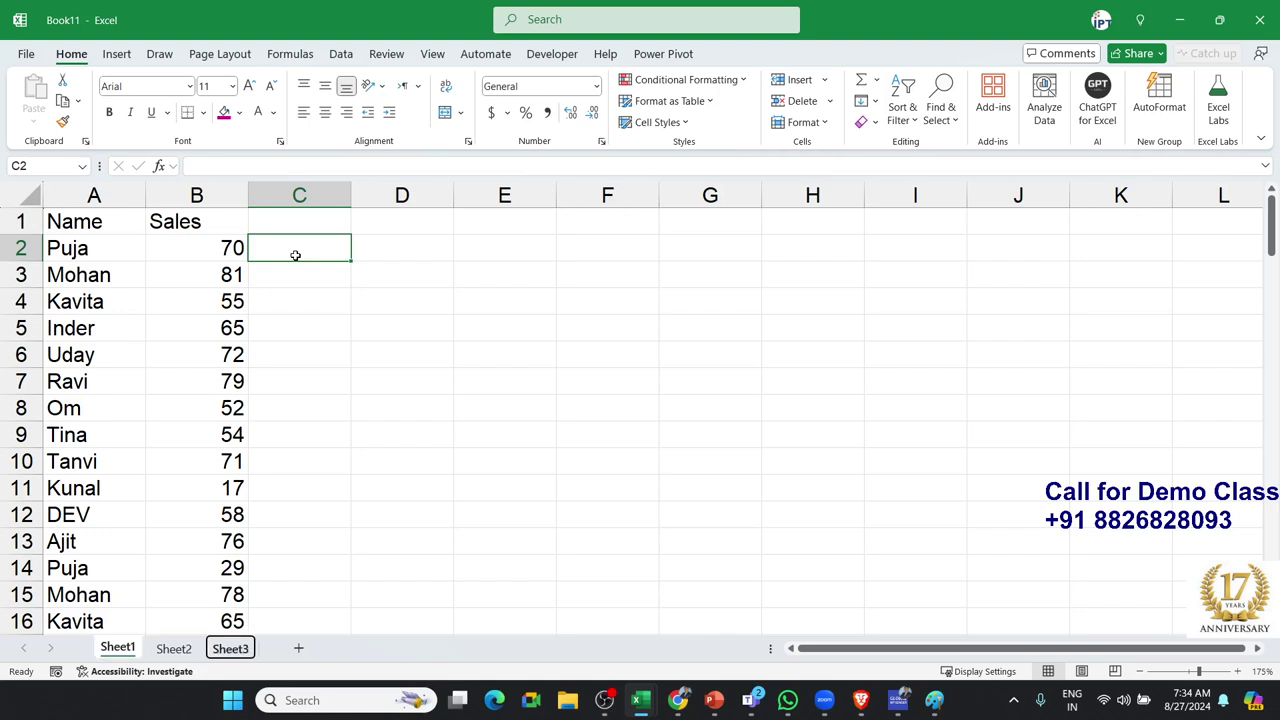
click(376, 279)
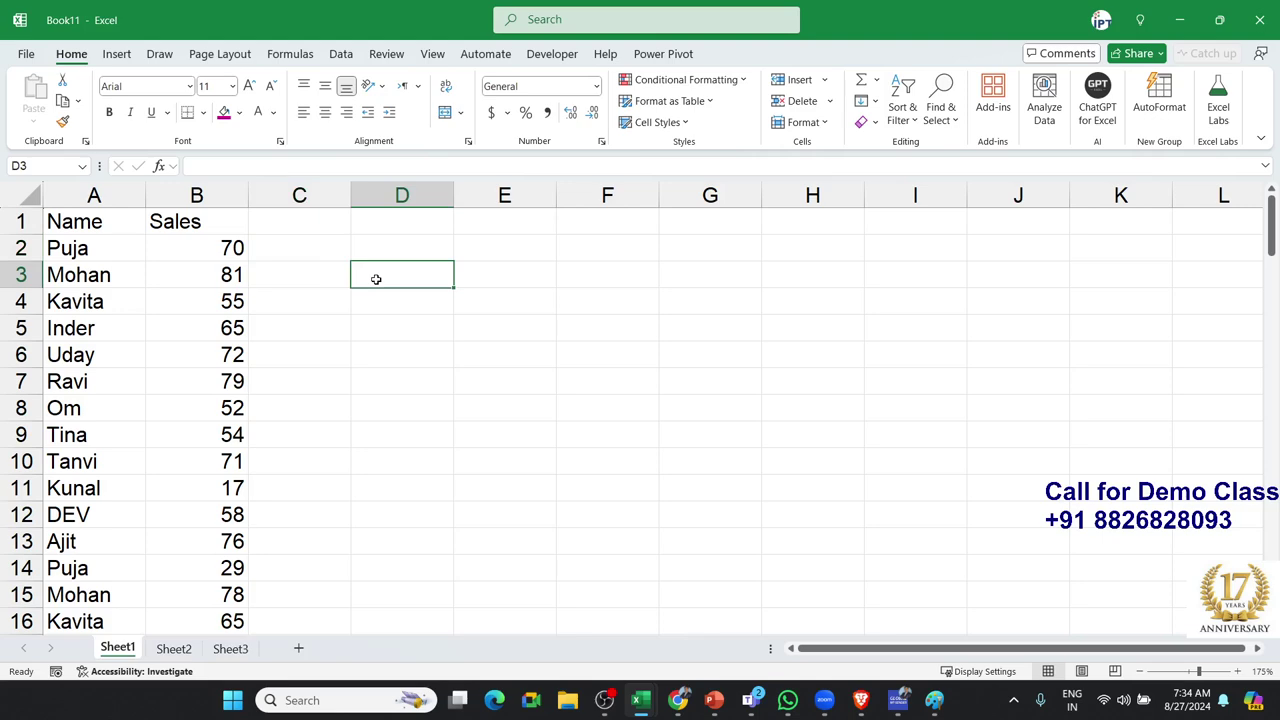
key(Up)
text(Puja)
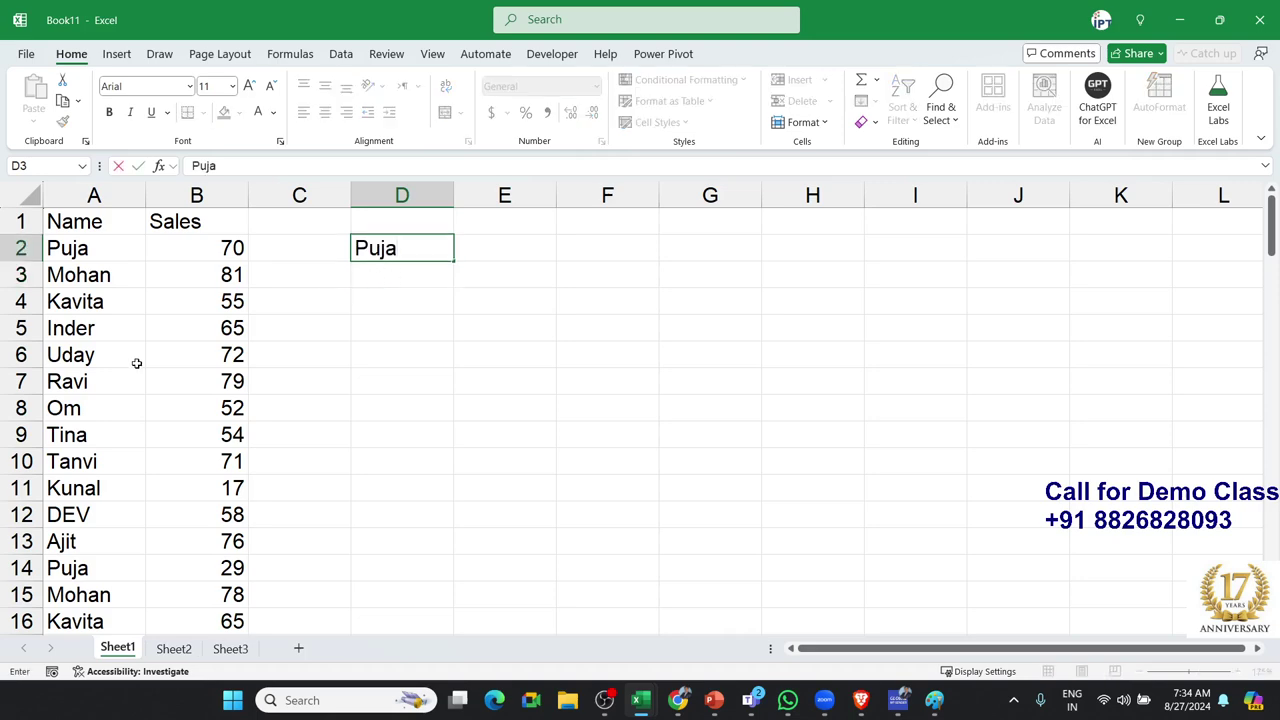
click(137, 363)
scroll(131, 405, down, 4)
scroll(131, 405, down, 5)
scroll(131, 405, up, 9)
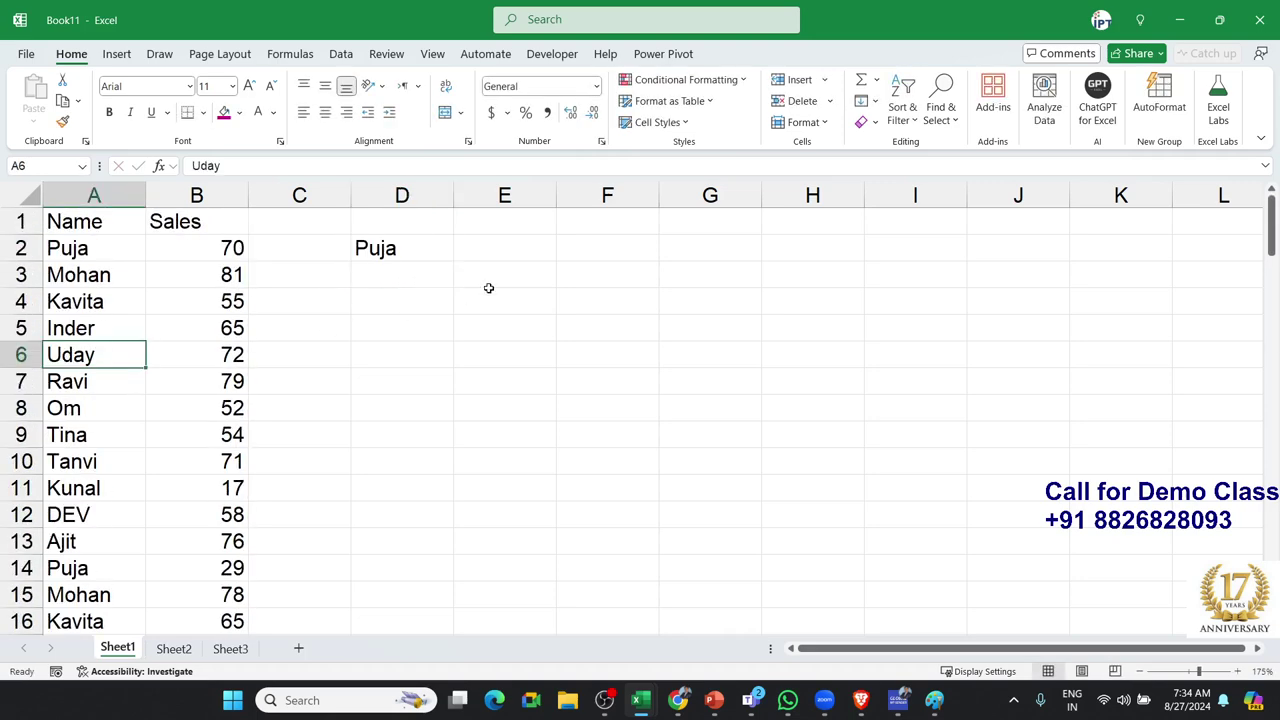
- Enter =VLOOKUP(D2,A:B,2,0) in E2 so it returns Puja's sales of 70
click(505, 250)
text(=vl)
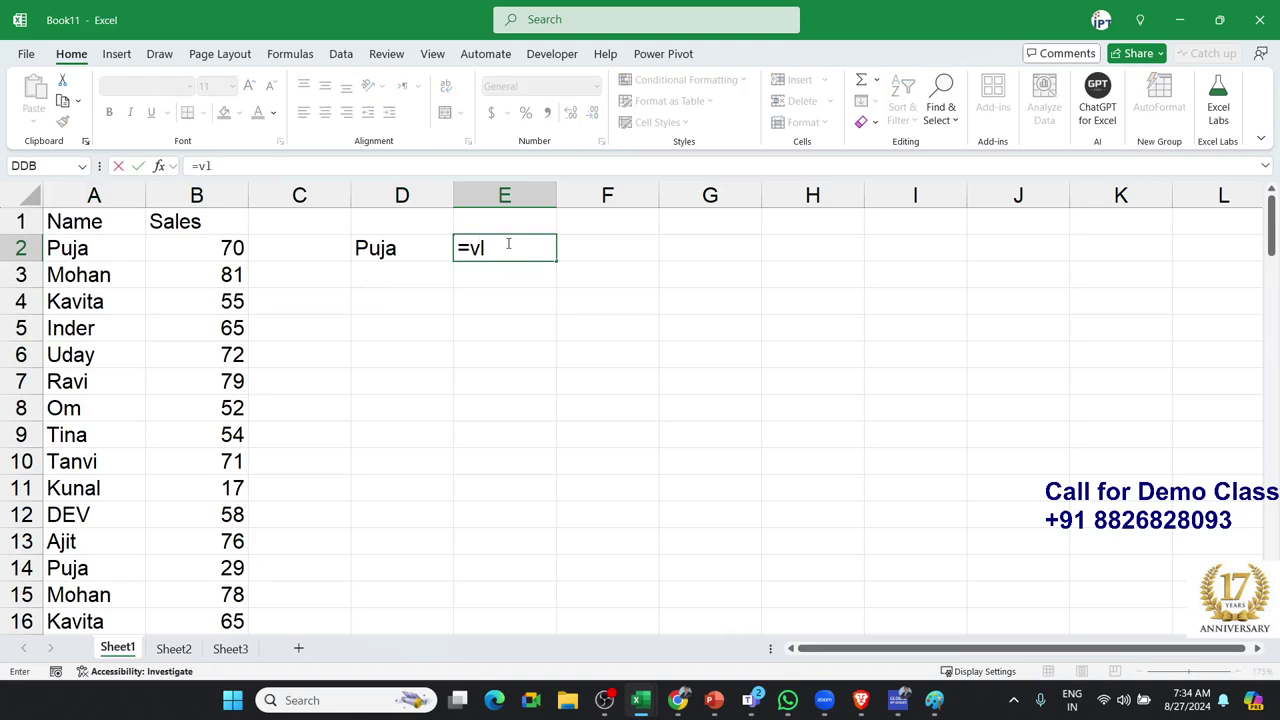
key(Tab)
key(Left)
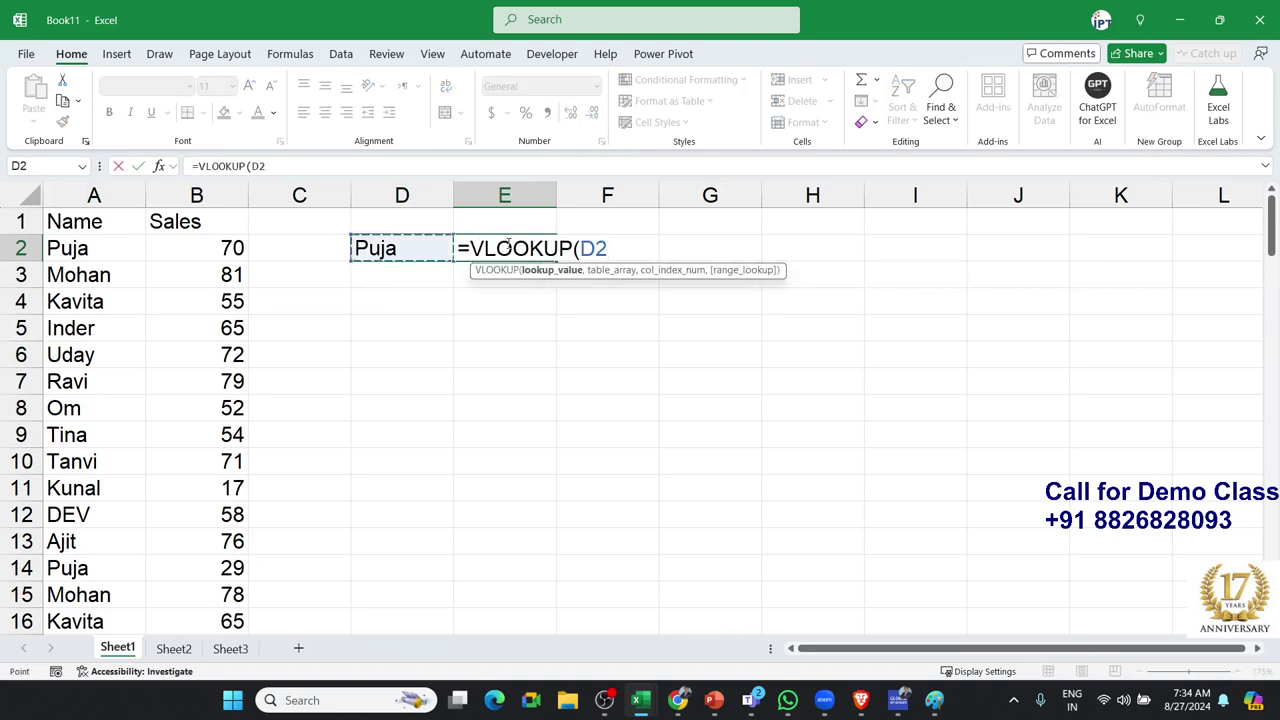
text(,)
key(Left)
key(Left)
key(Left)
key(Left)
key(ctrl+space)
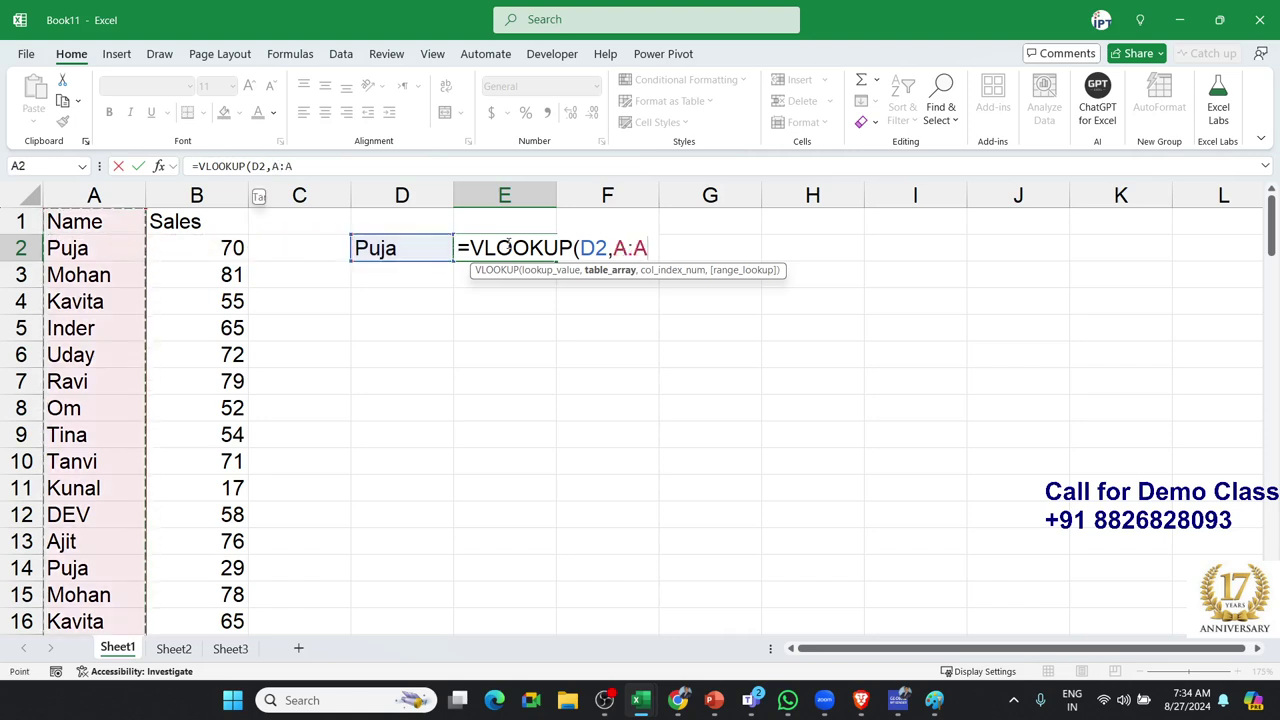
key(shift+Right)
text(,2,)
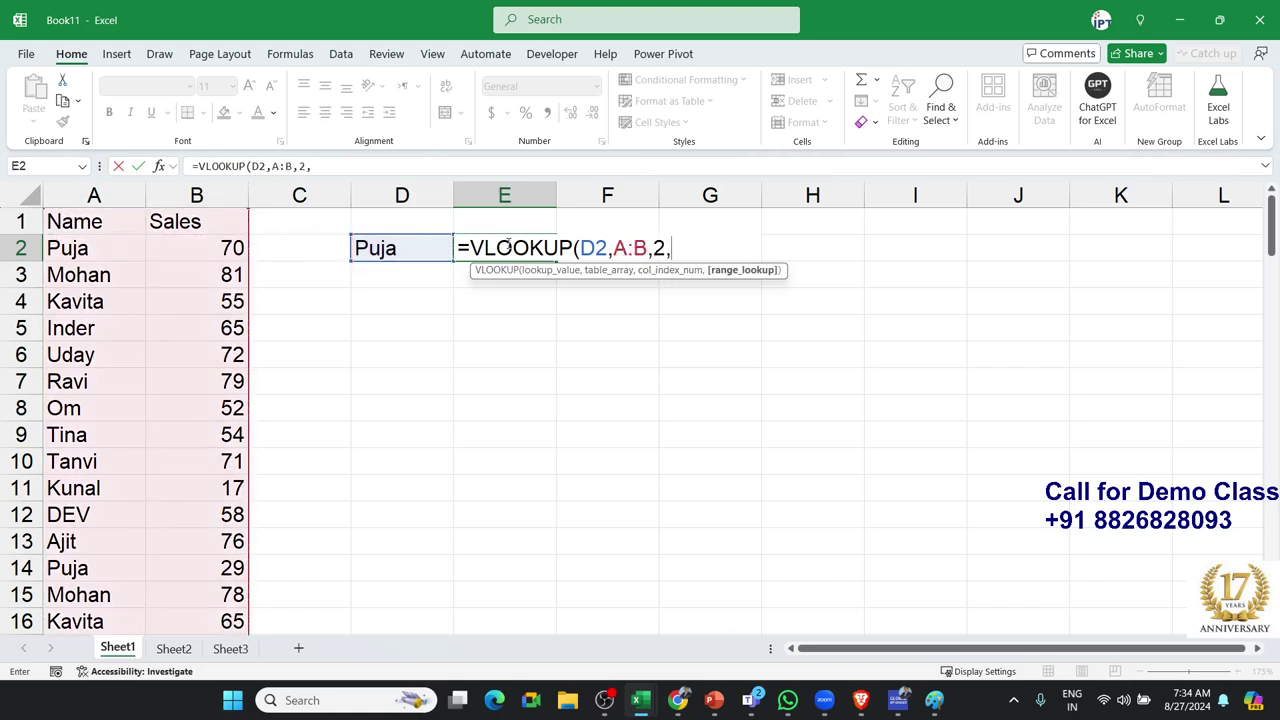
text(0)
key(Return)
- Check the E2 result, then settle on cell D4 for the next formula
key(Up)
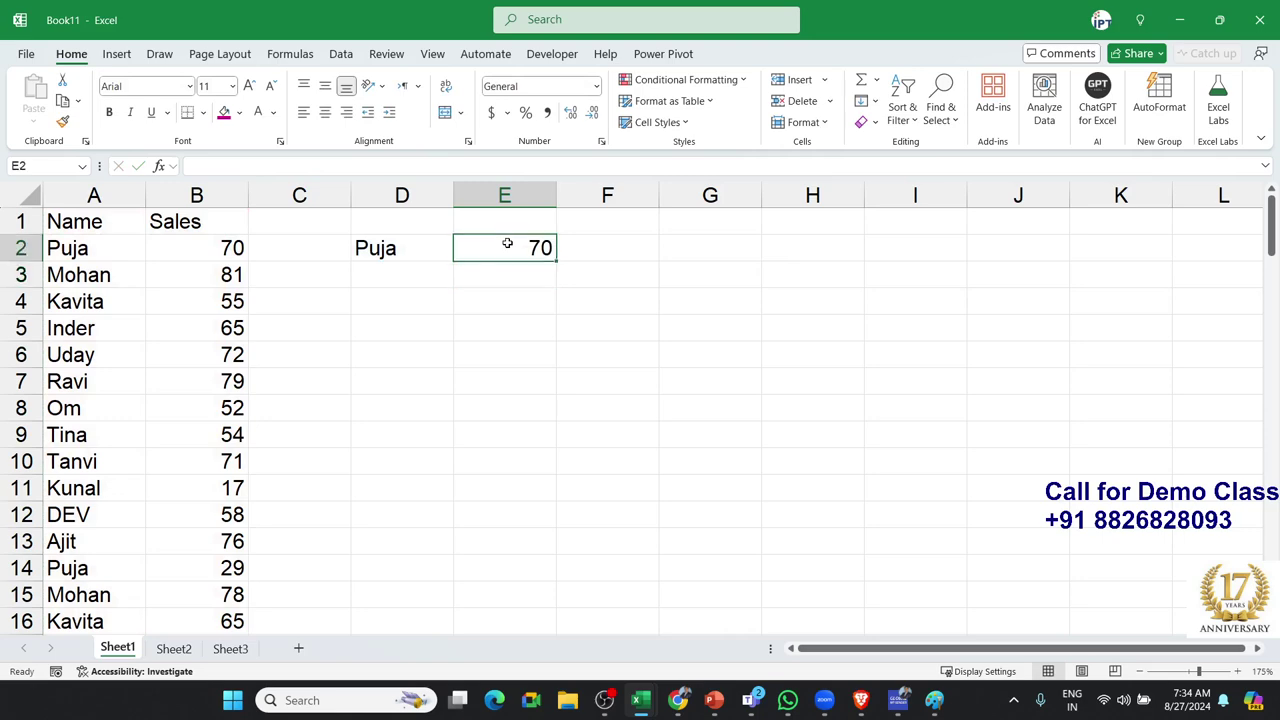
key(Down)
key(Down)
key(Left)
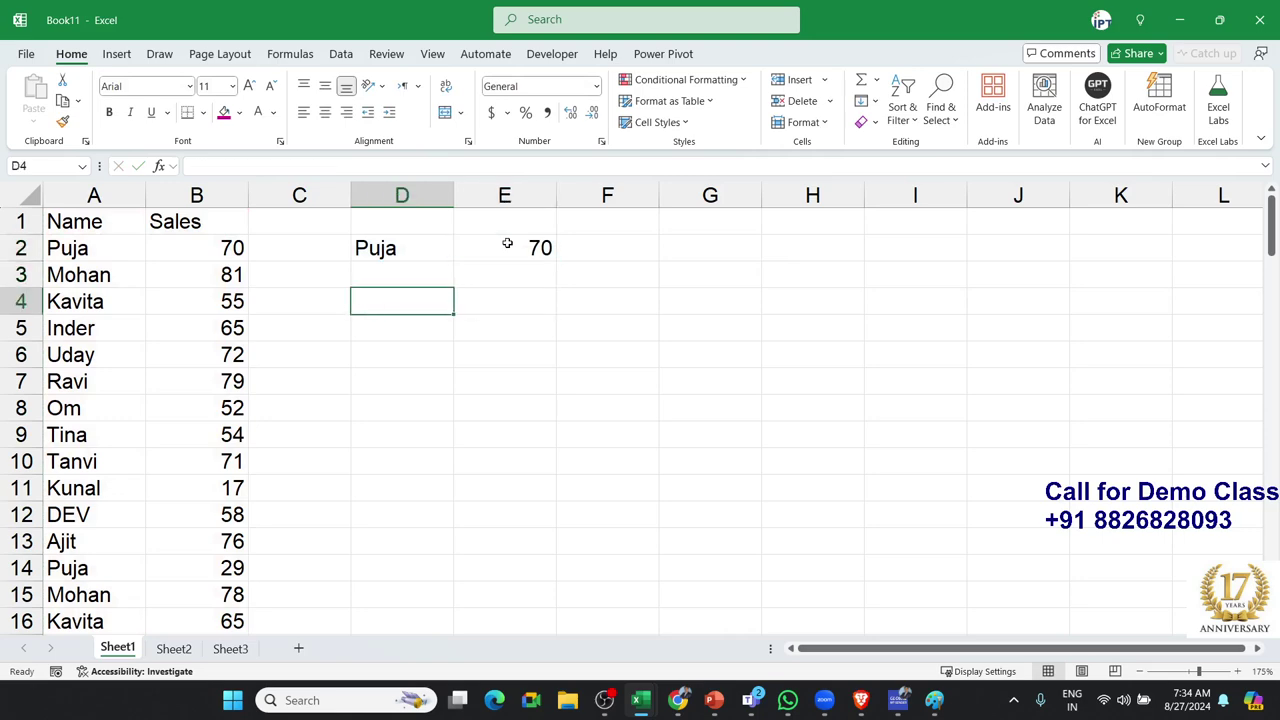
key(Up)
key(Up)
key(Right)
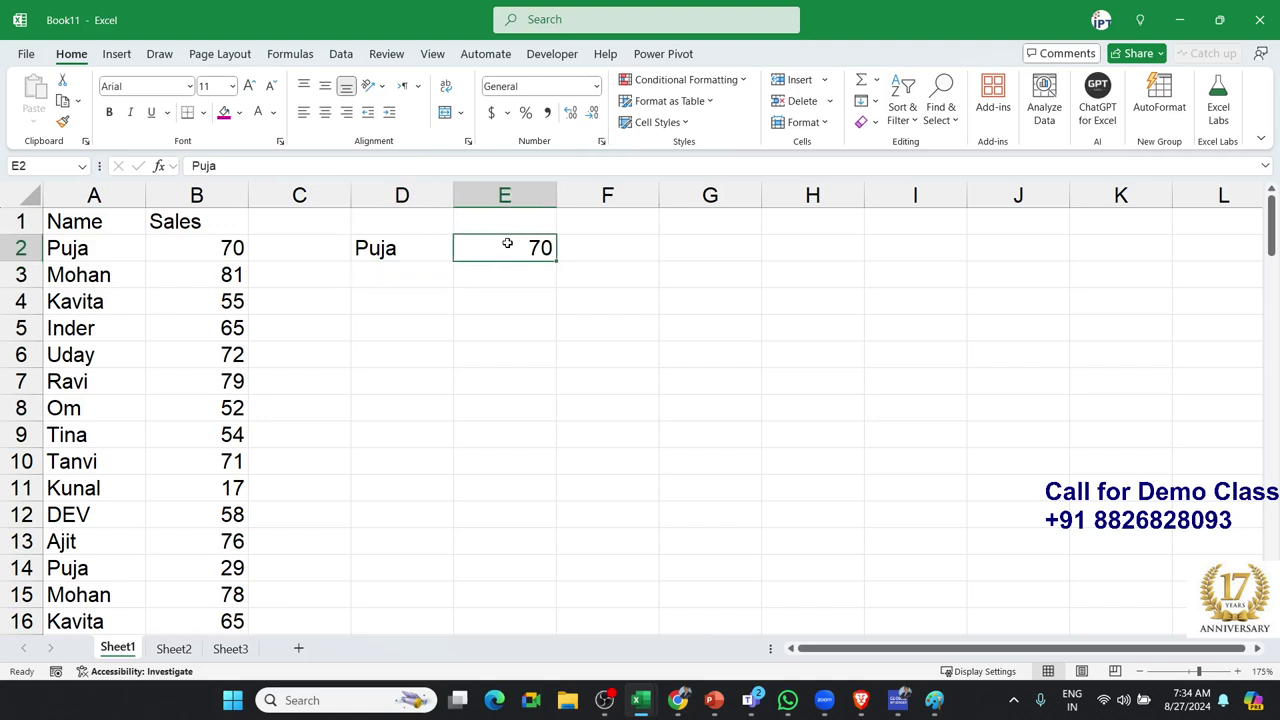
key(Down)
key(Down)
key(Up)
key(Down)
key(Left)
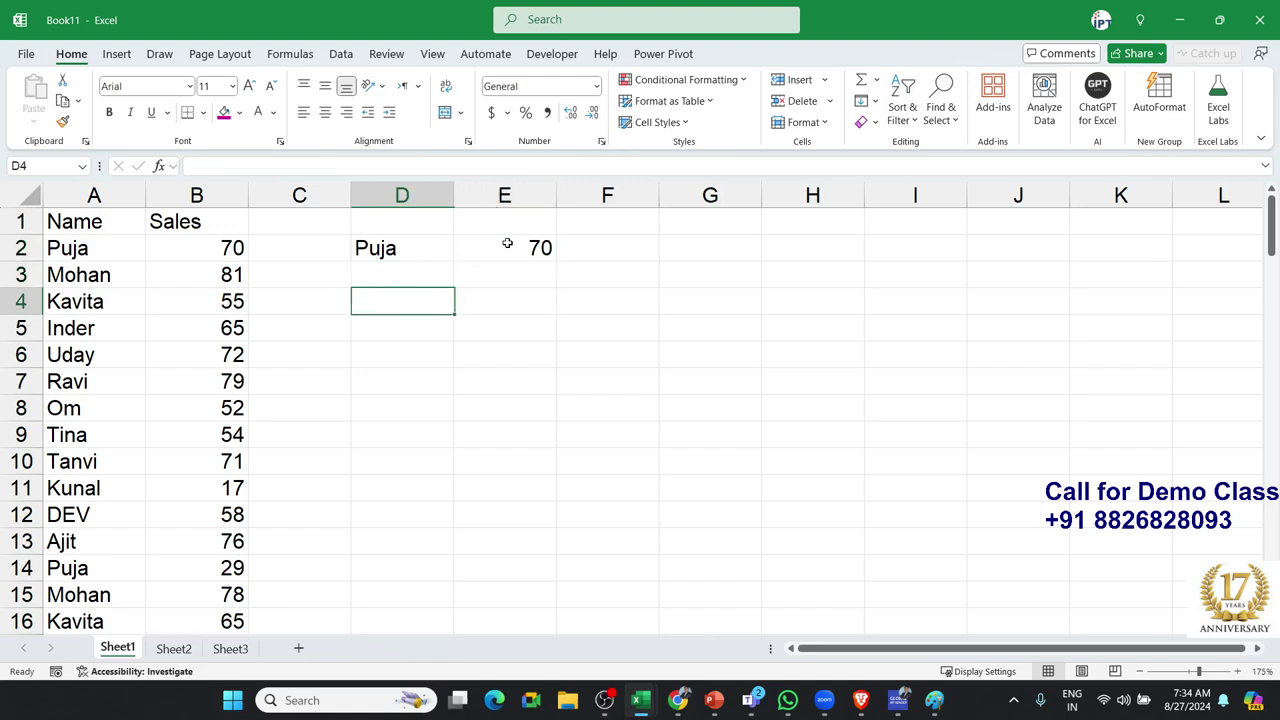
- Start =FILTER in D4 with A1:B106 as the array, followed by a comma
text(=fi)
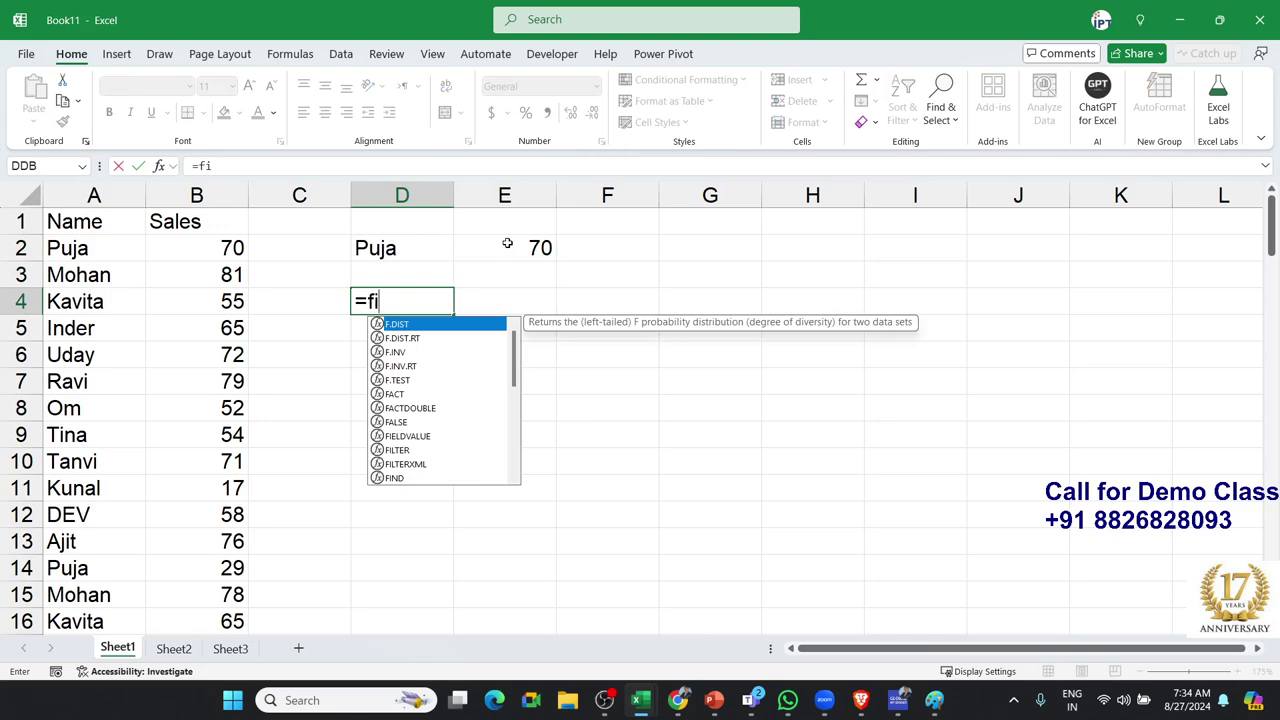
text(l)
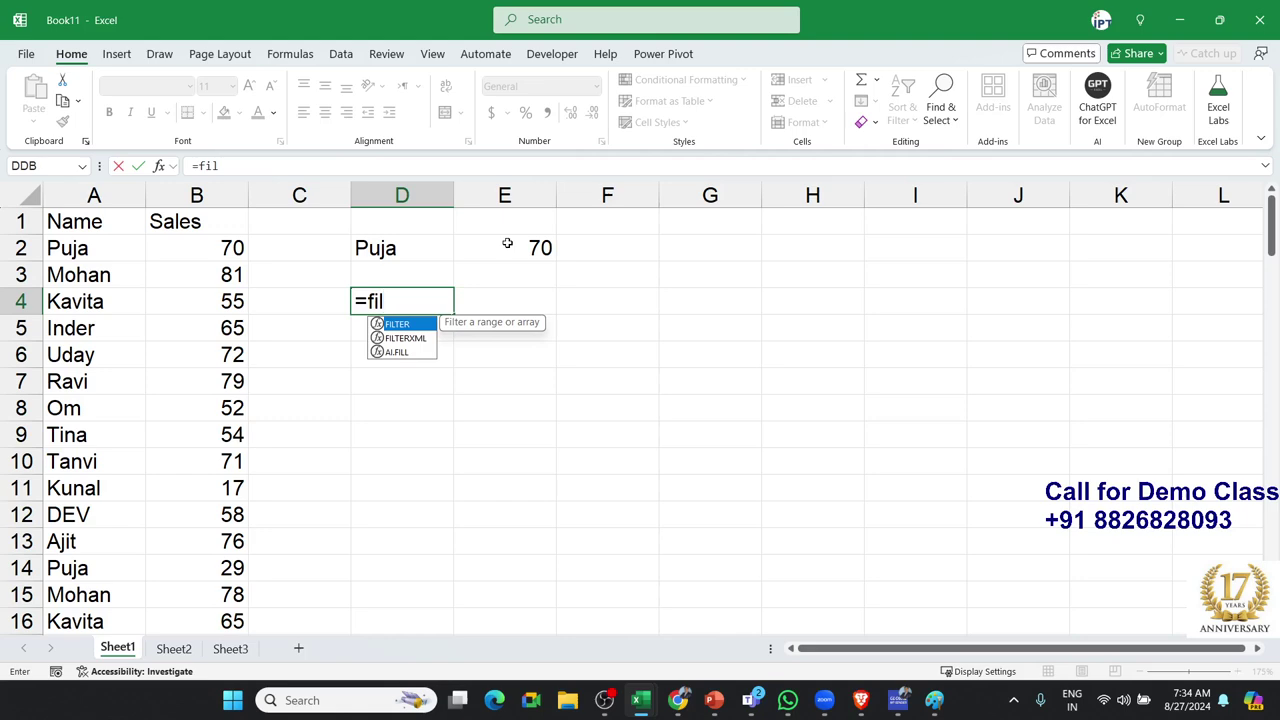
key(Tab)
key(Left)
key(Left)
key(Left)
key(Up)
key(Up)
key(Up)
key(shift+Right)
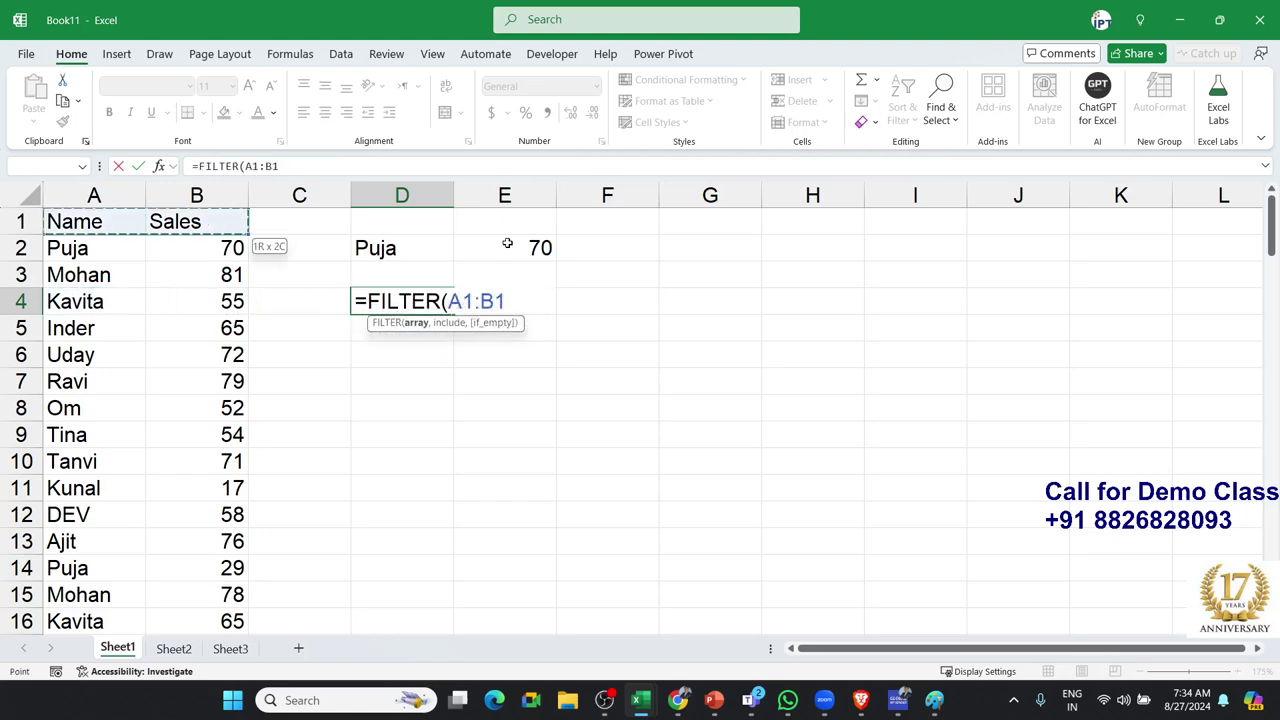
key(ctrl+shift+Down)
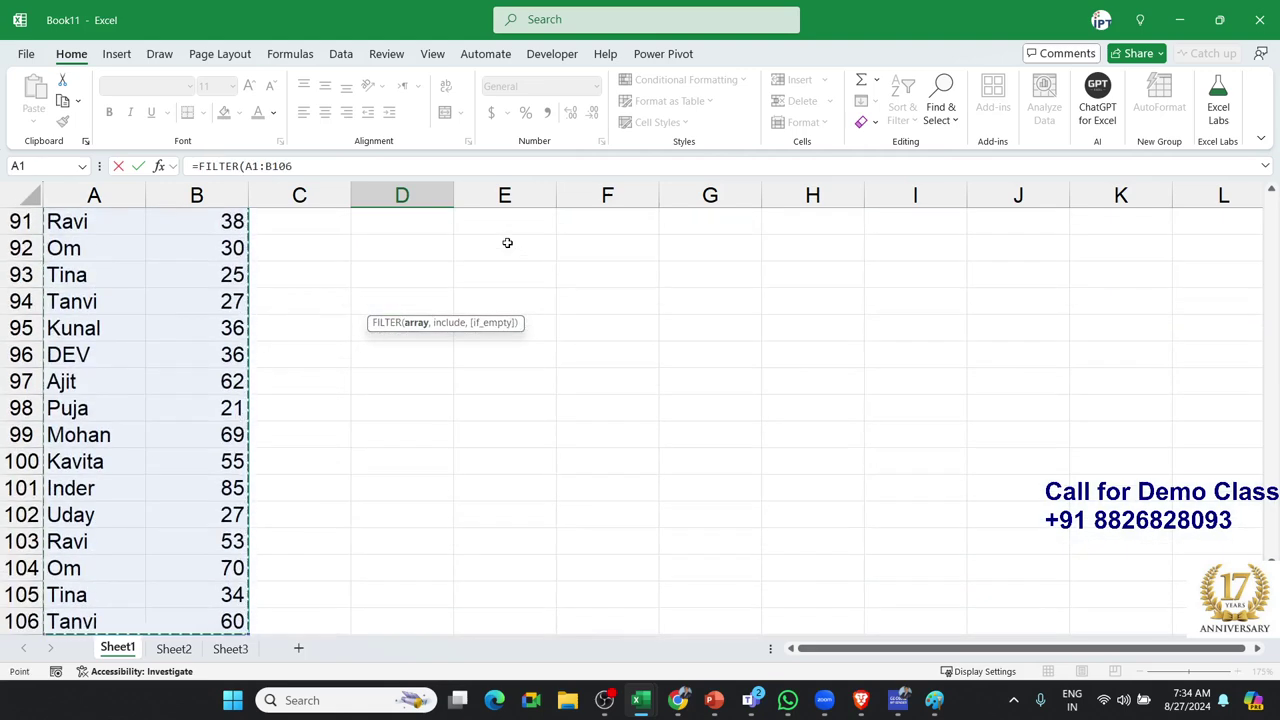
text(,)
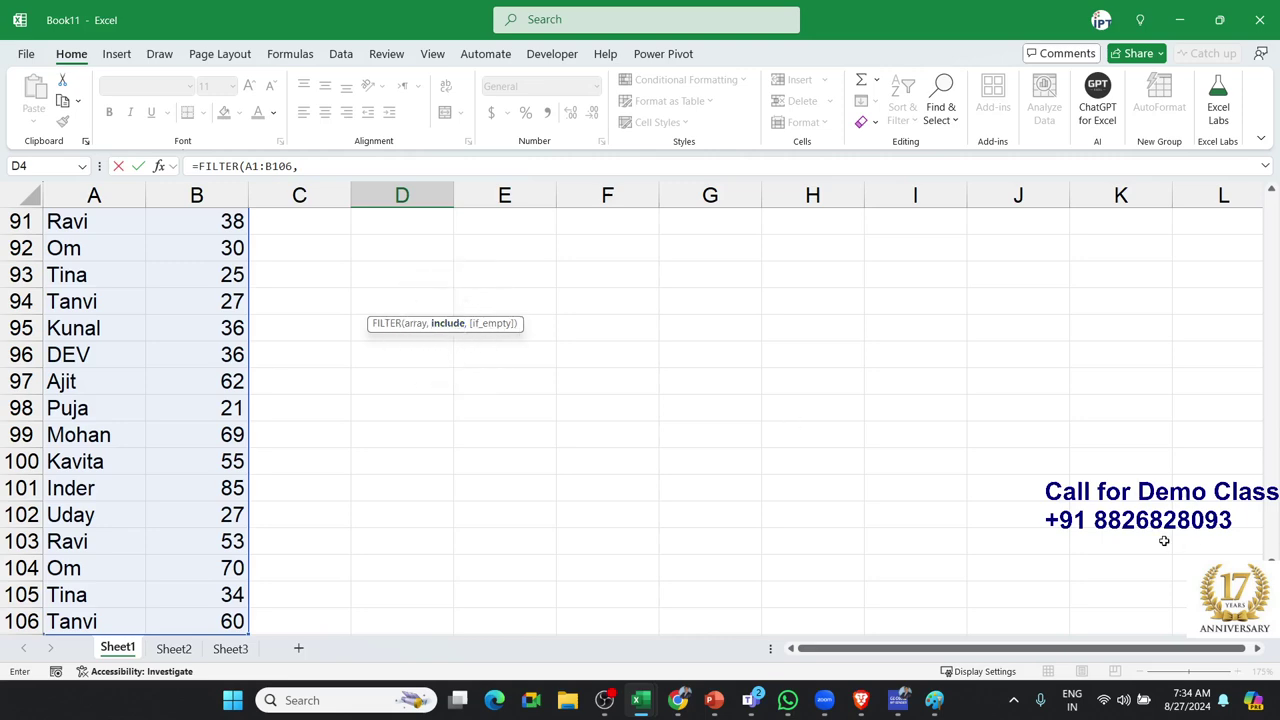
scroll(669, 307, up, 4)
scroll(669, 307, up, 20)
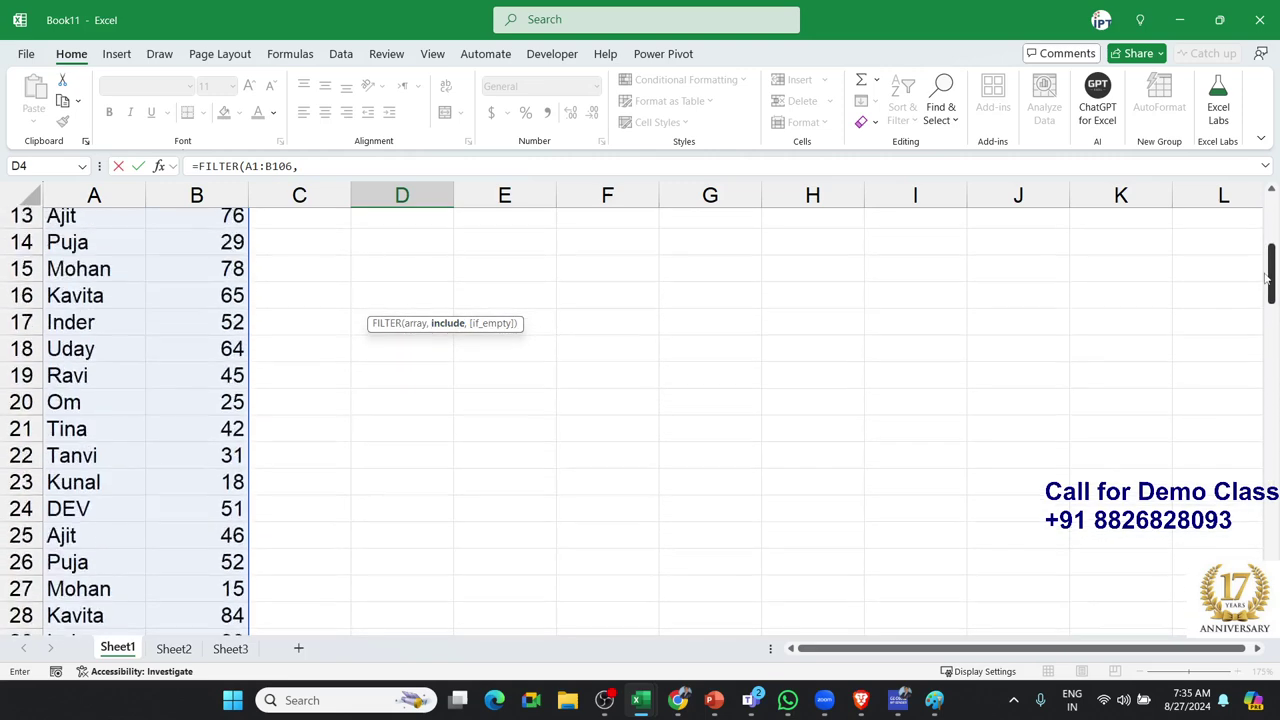
scroll(669, 307, up, 4)
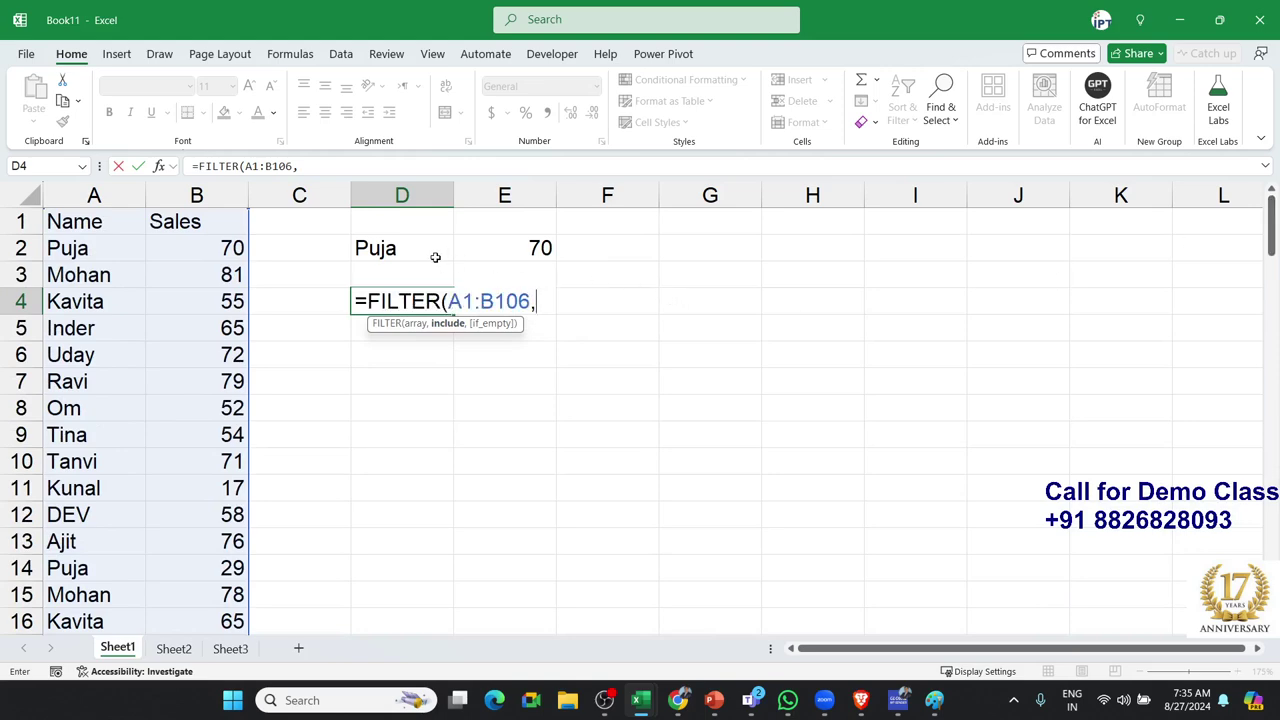
- Complete =FILTER(A1:B106,A1:A106=D2) so nine Puja rows spill into D4:E12
click(78, 224)
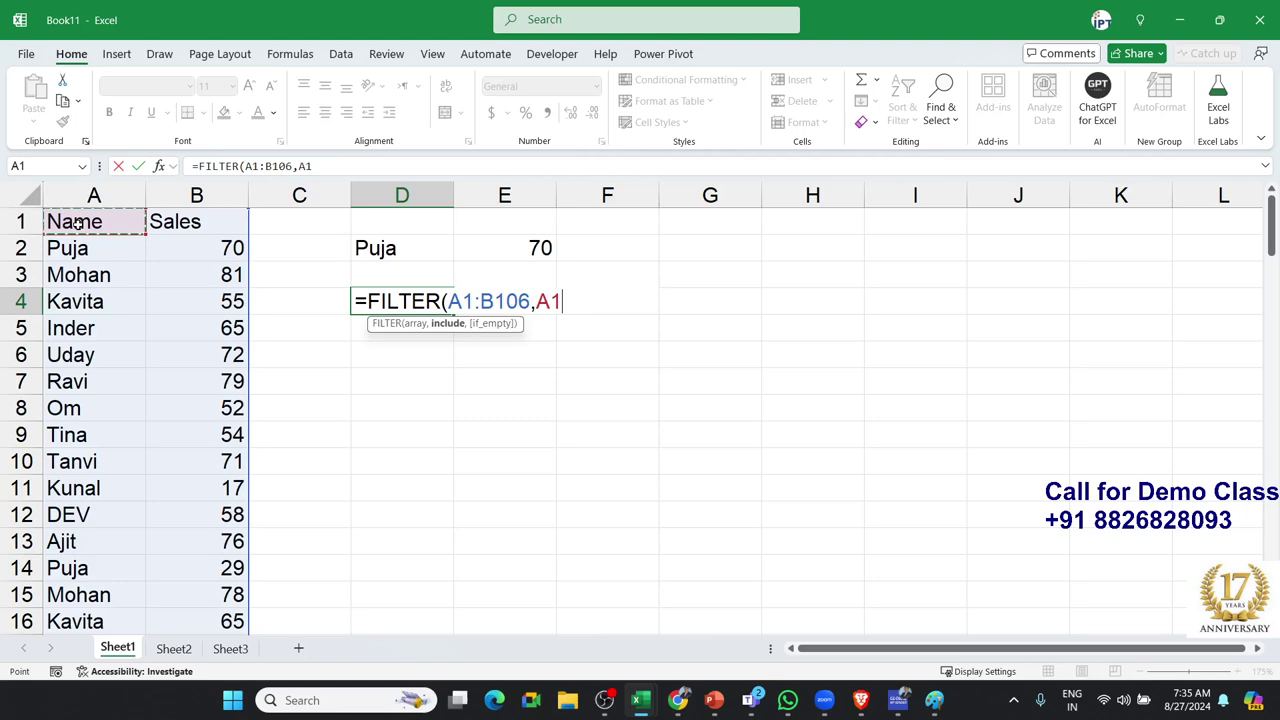
key(ctrl+shift+Down)
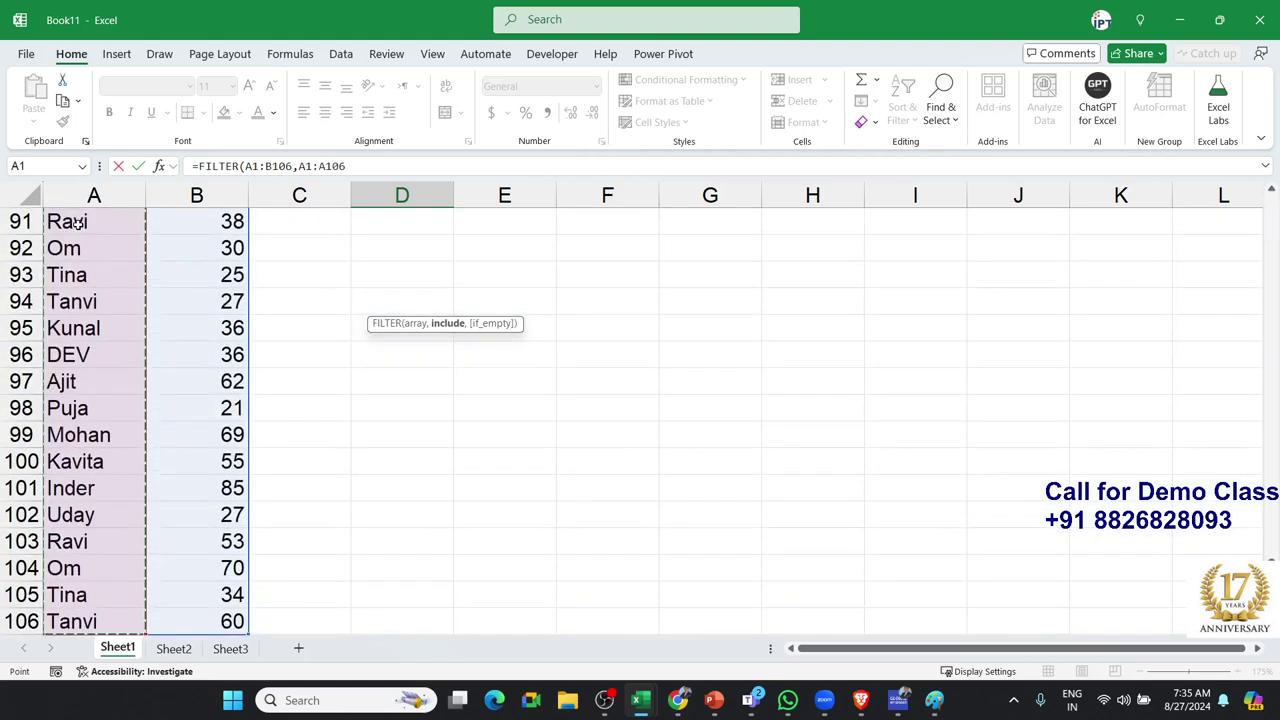
text(=)
key(Up)
key(Up)
key(Up)
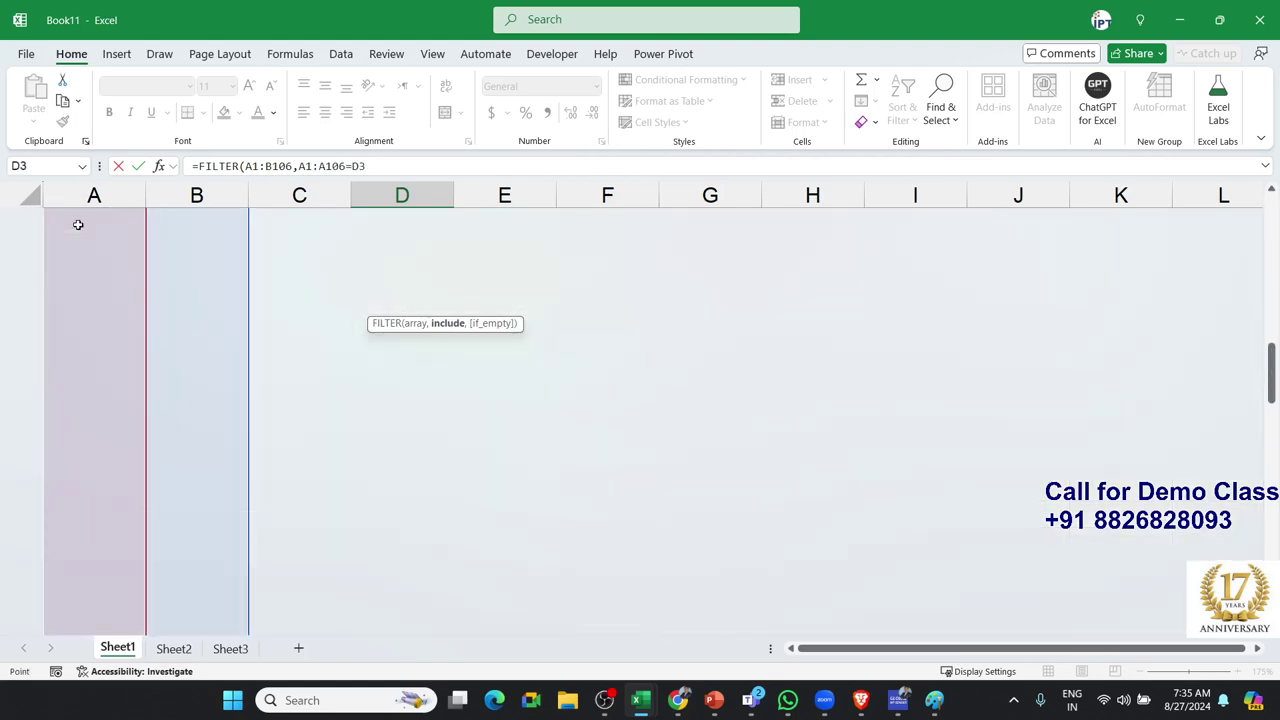
key(Down)
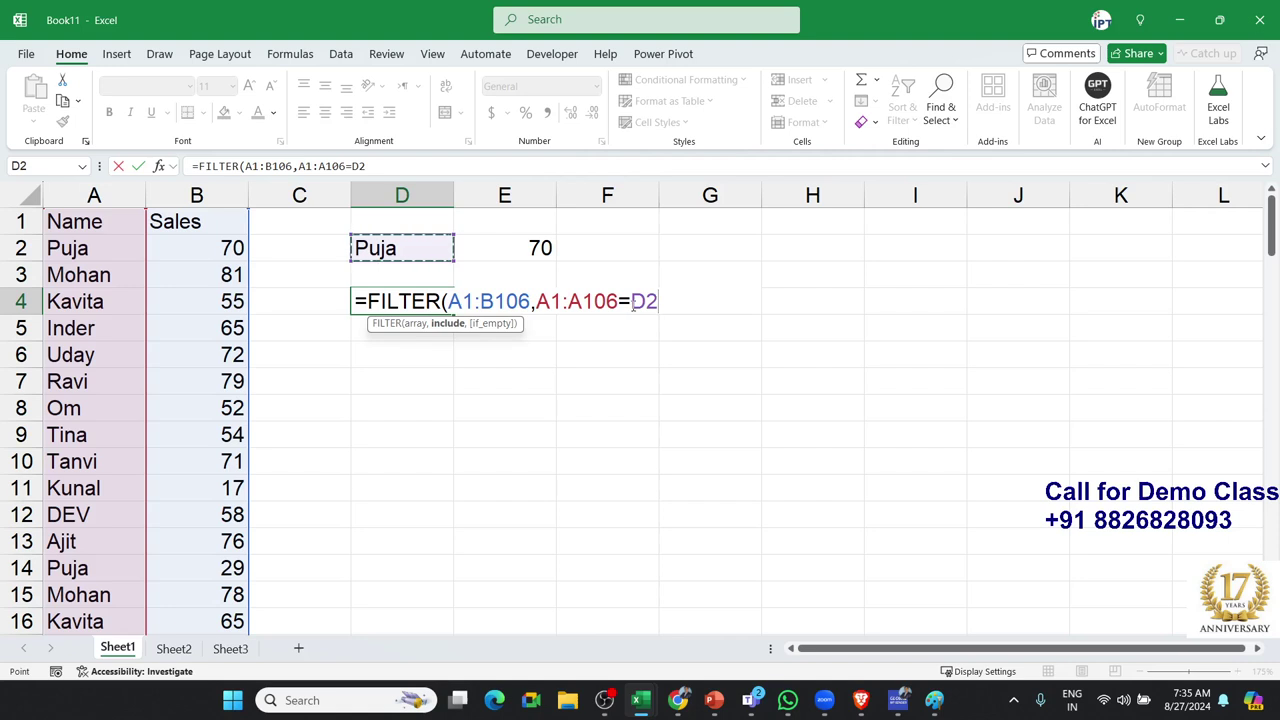
key(Return)
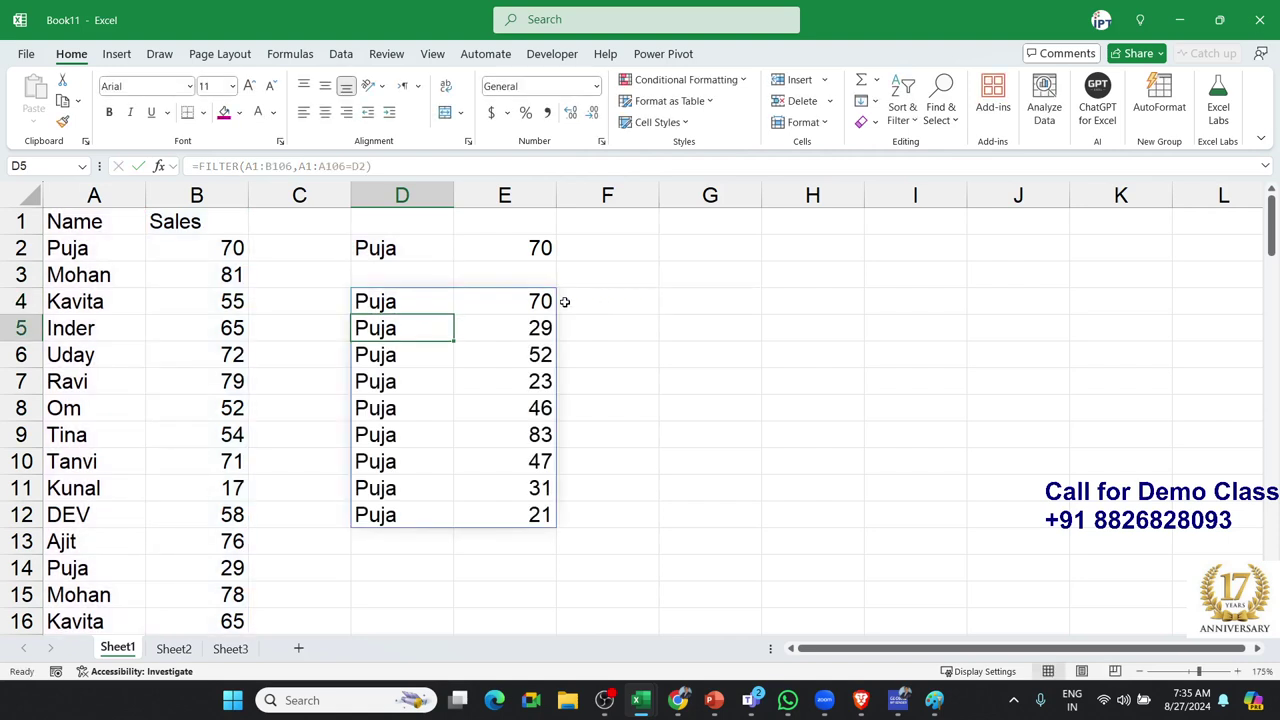
- Copy the Name and Sales headers from A1:B1 into D3:E3
drag(135, 218, 162, 222)
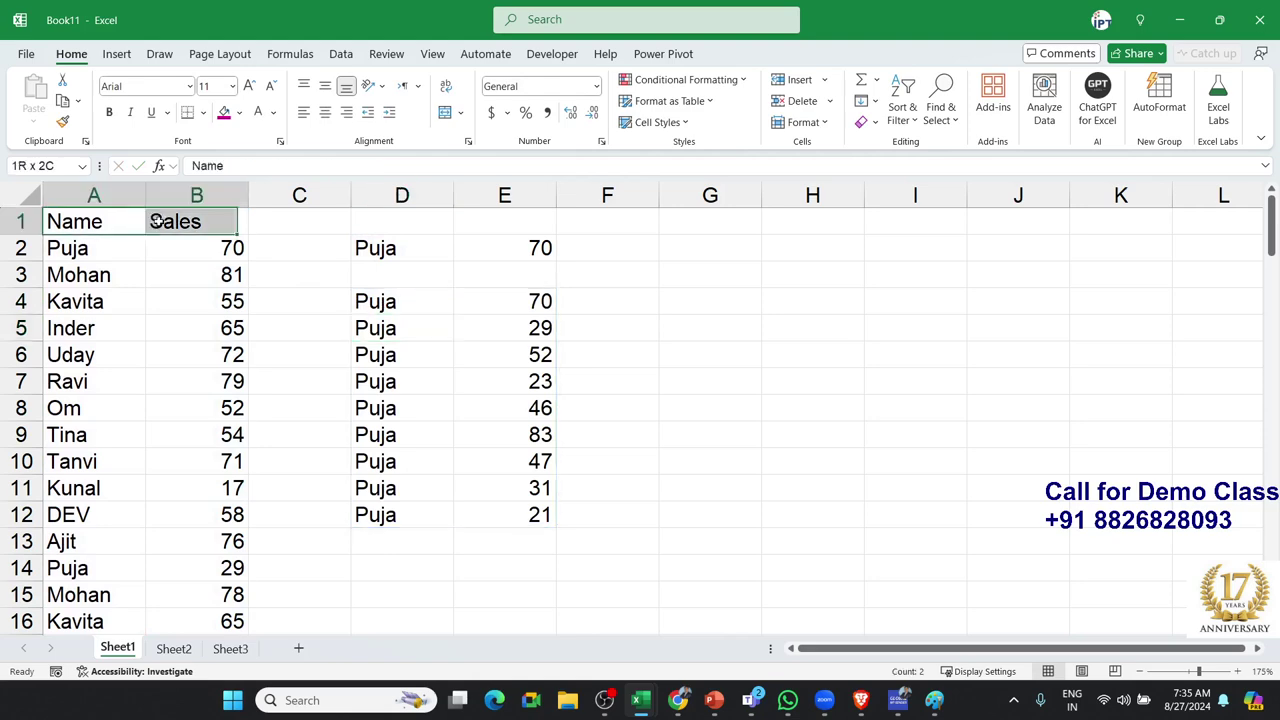
key(ctrl+c)
click(375, 280)
key(ctrl+v)
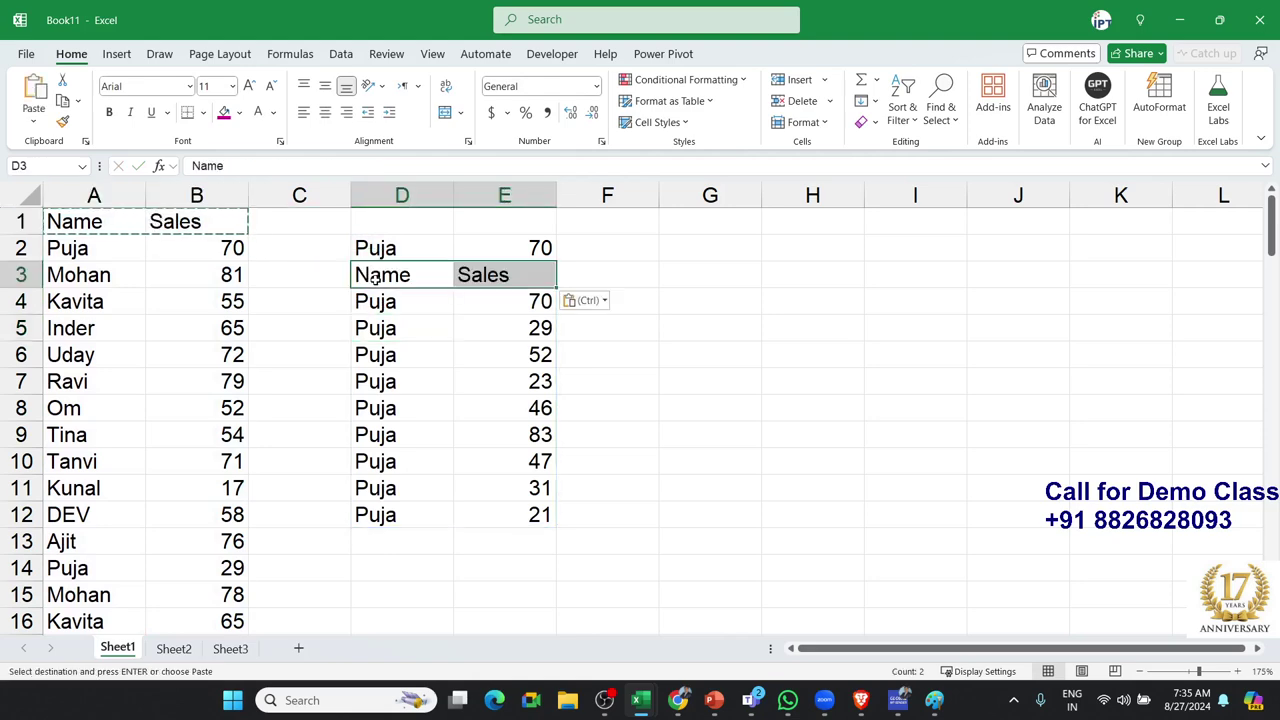
mouse_move(375, 280)
mouse_down()
mouse_move(505, 362)
mouse_move(537, 515)
mouse_up()
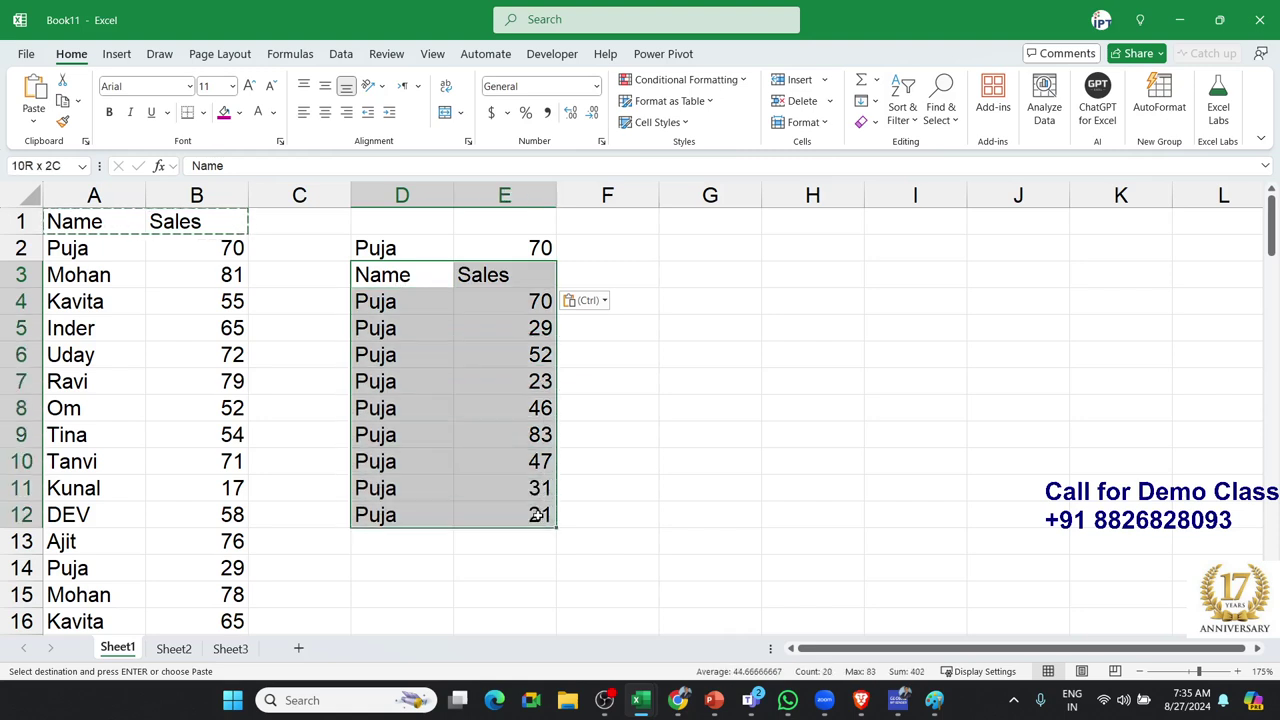
click(400, 282)
- Change D2 to Mohan so E2 shows 81 and Mohan's rows spill below
click(392, 250)
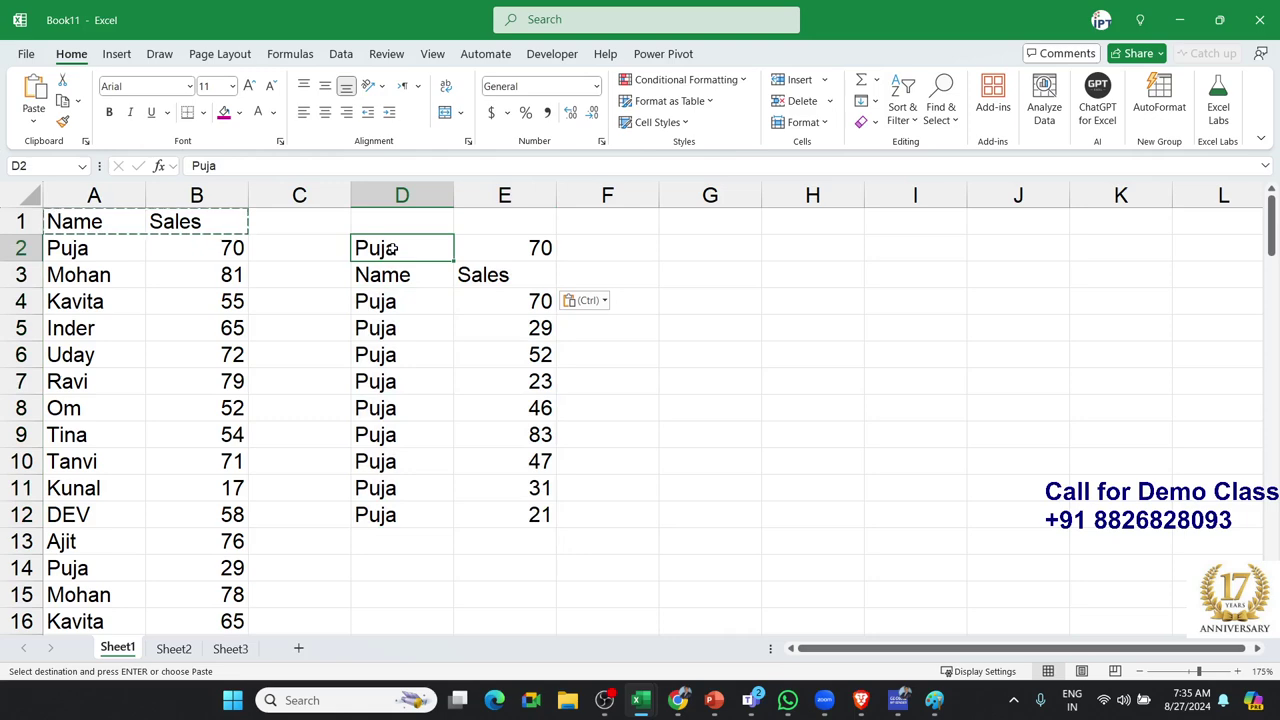
text(Mohan)
key(Return)
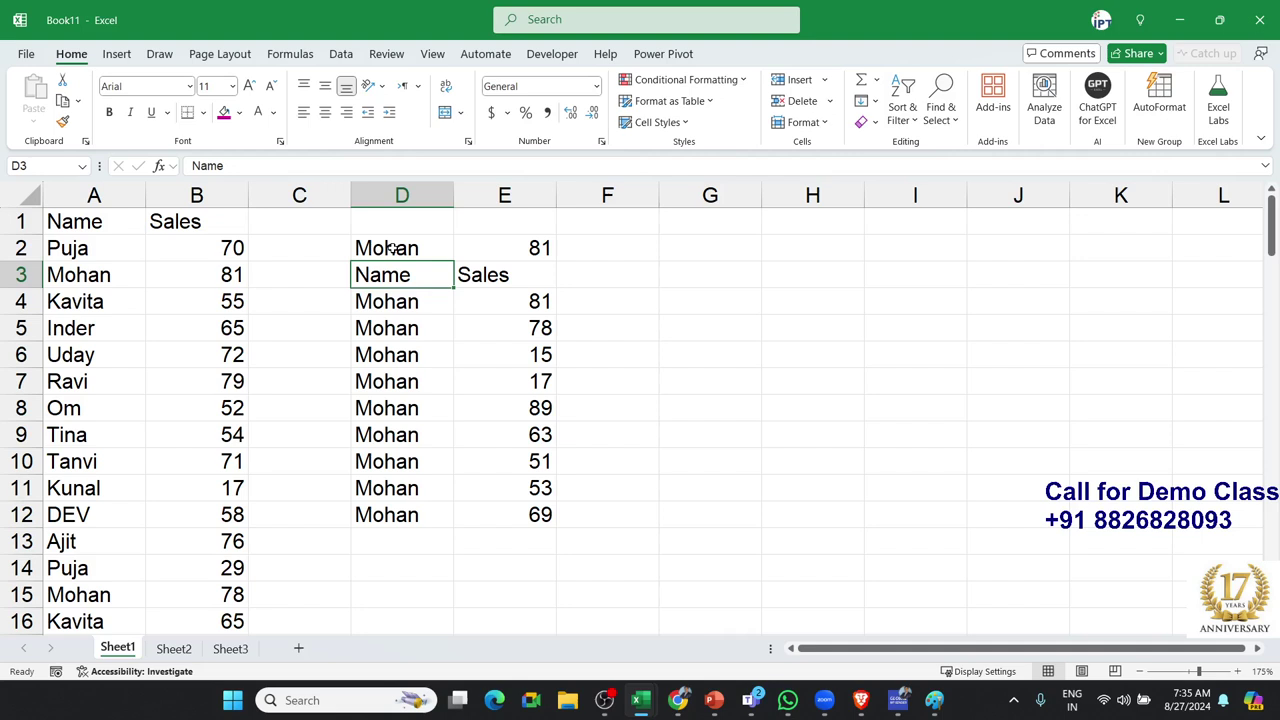
key(Up)
key(Up)
key(Right)
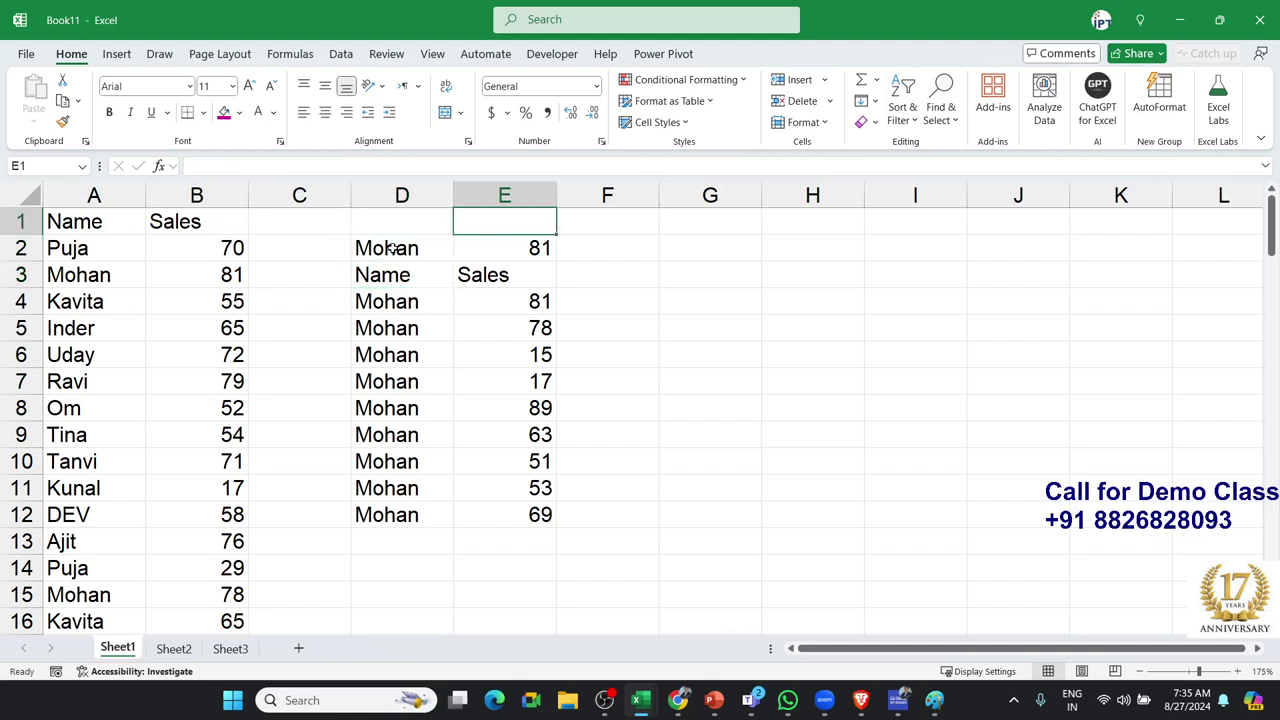
key(Right)
key(Down)
key(Down)
key(Down)
- Select D4's FILTER formula, then switch from Excel to Chrome's New Tab window
key(Left)
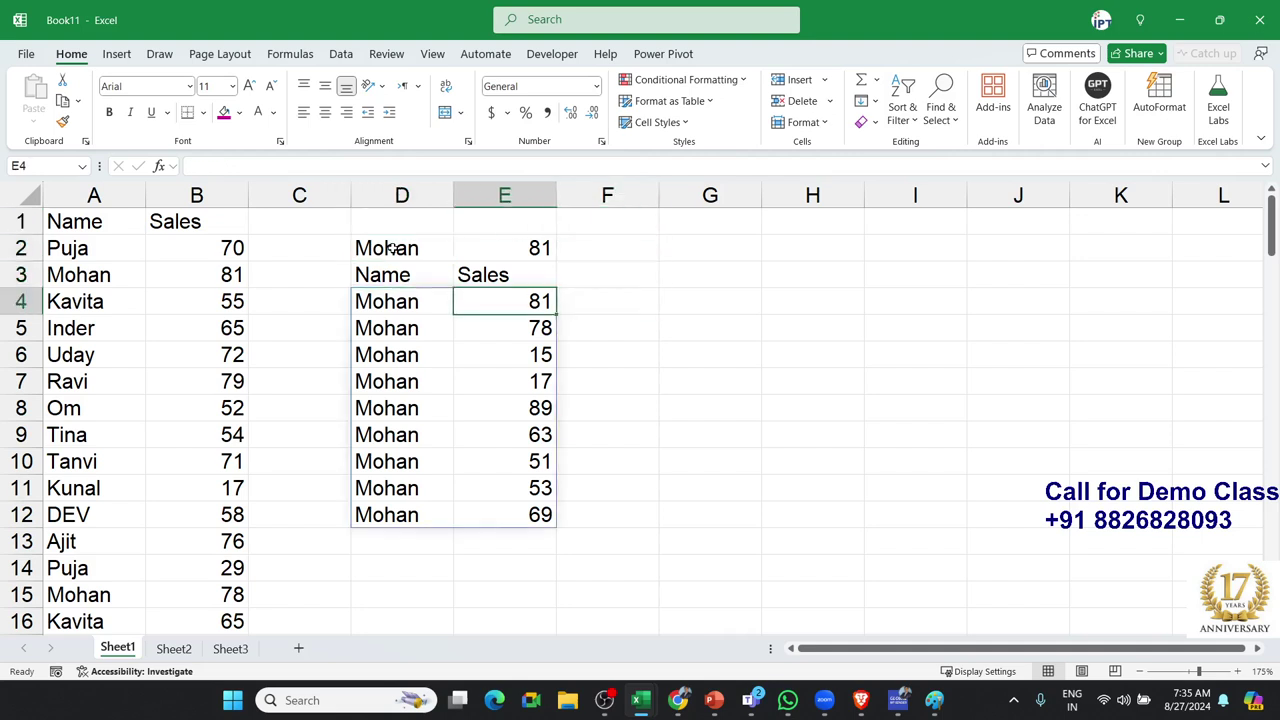
key(Left)
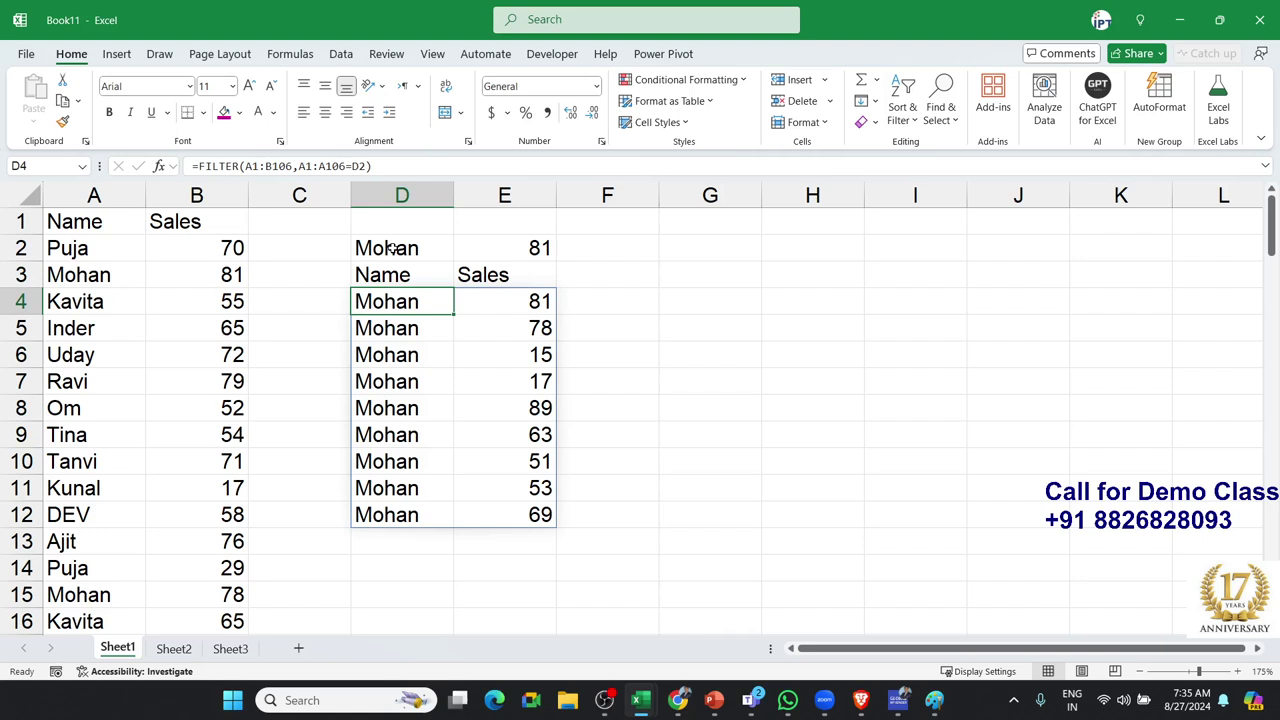
mouse_move(678, 700)
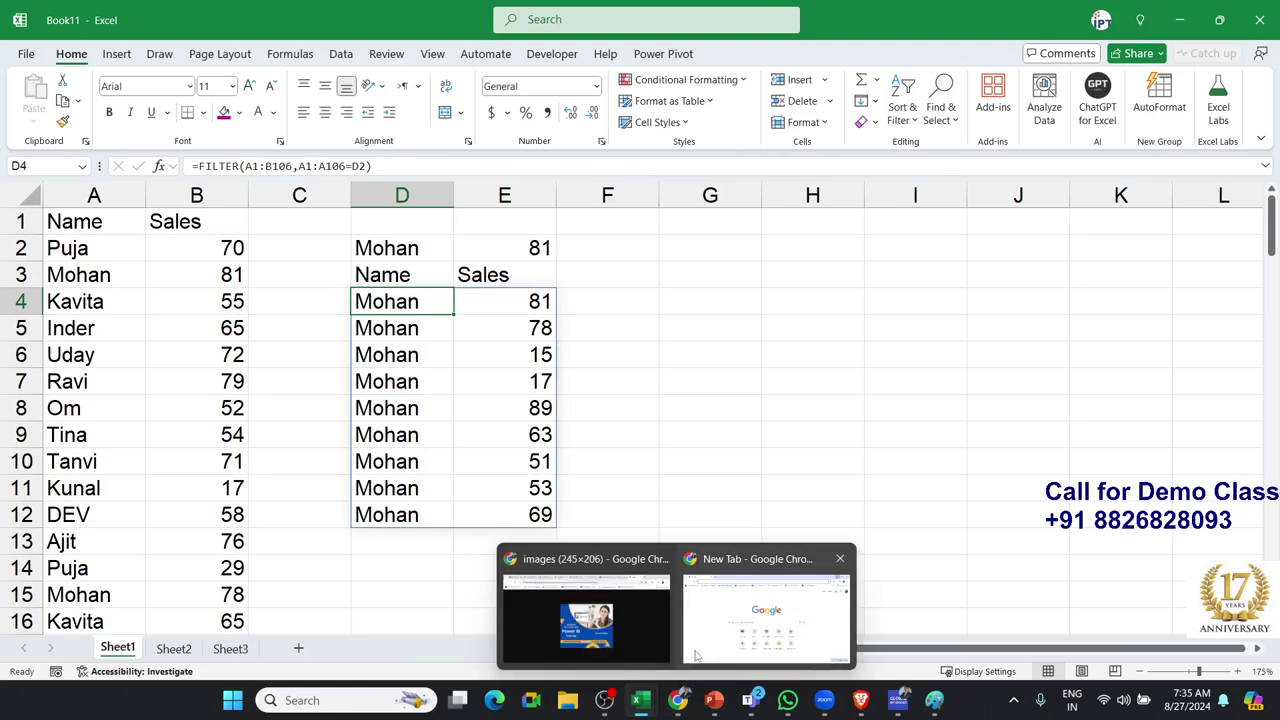
click(700, 653)
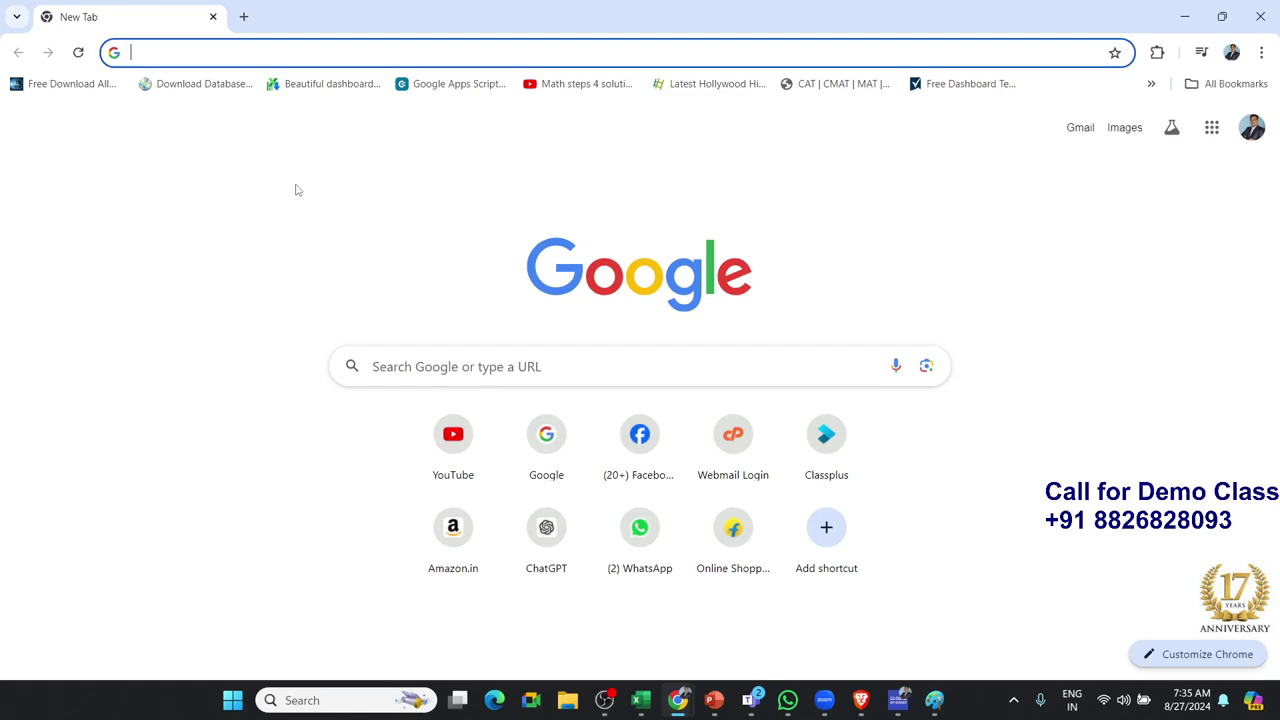
- Load the Play Store suggestion for 'pl' and select the EXCEL MIS TRAINING title
text(pl)
key(Return)
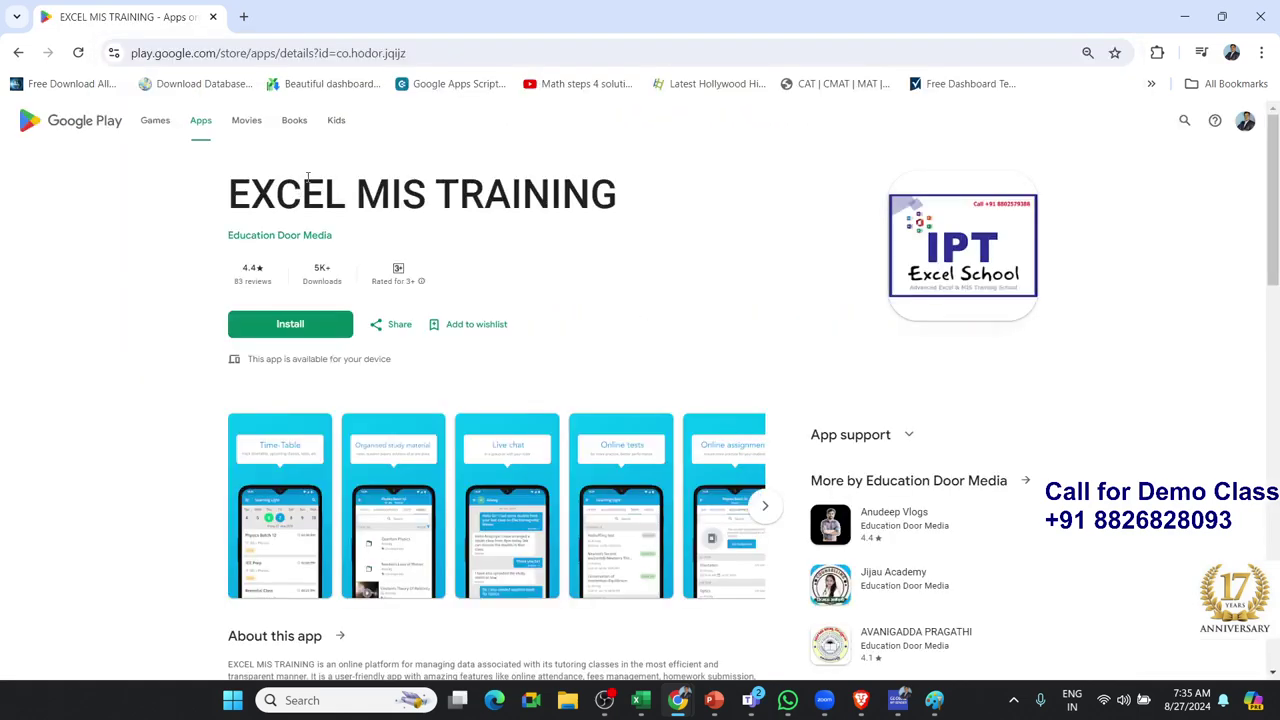
triple_click(308, 182)
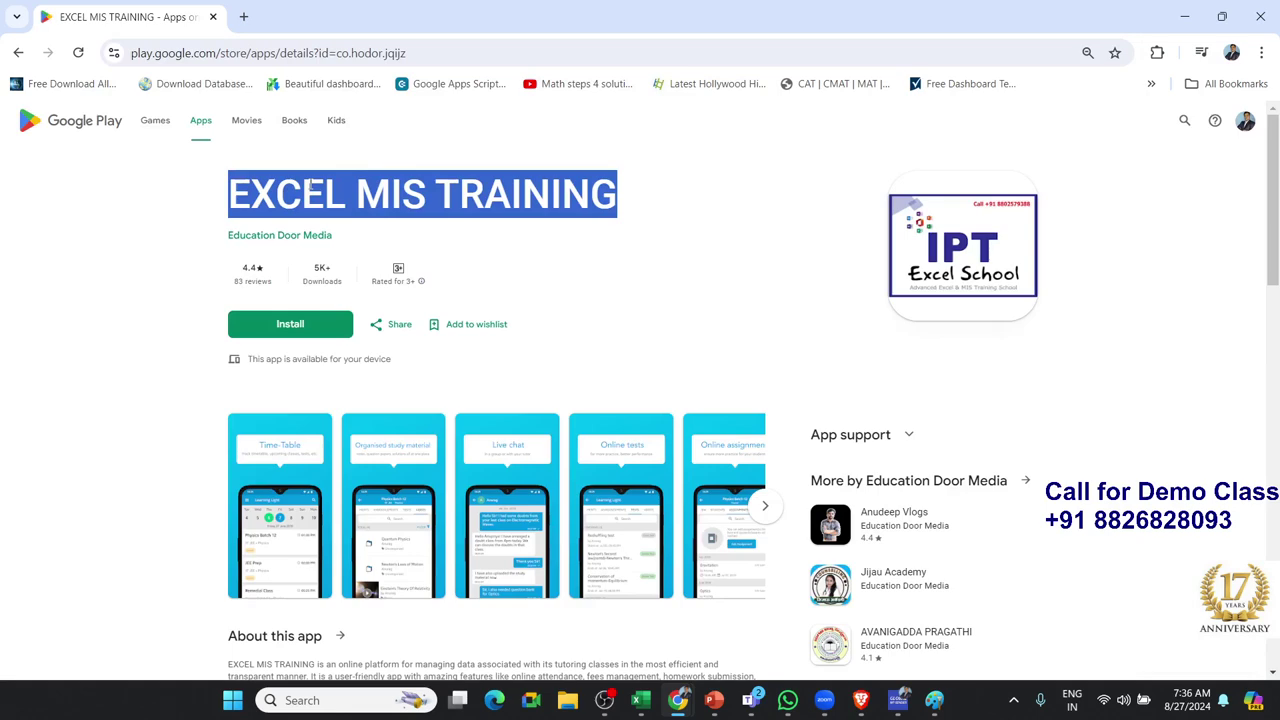
- Open app.iptindia.com in a new Chrome tab via the 'app' suggestion
click(250, 22)
text(a)
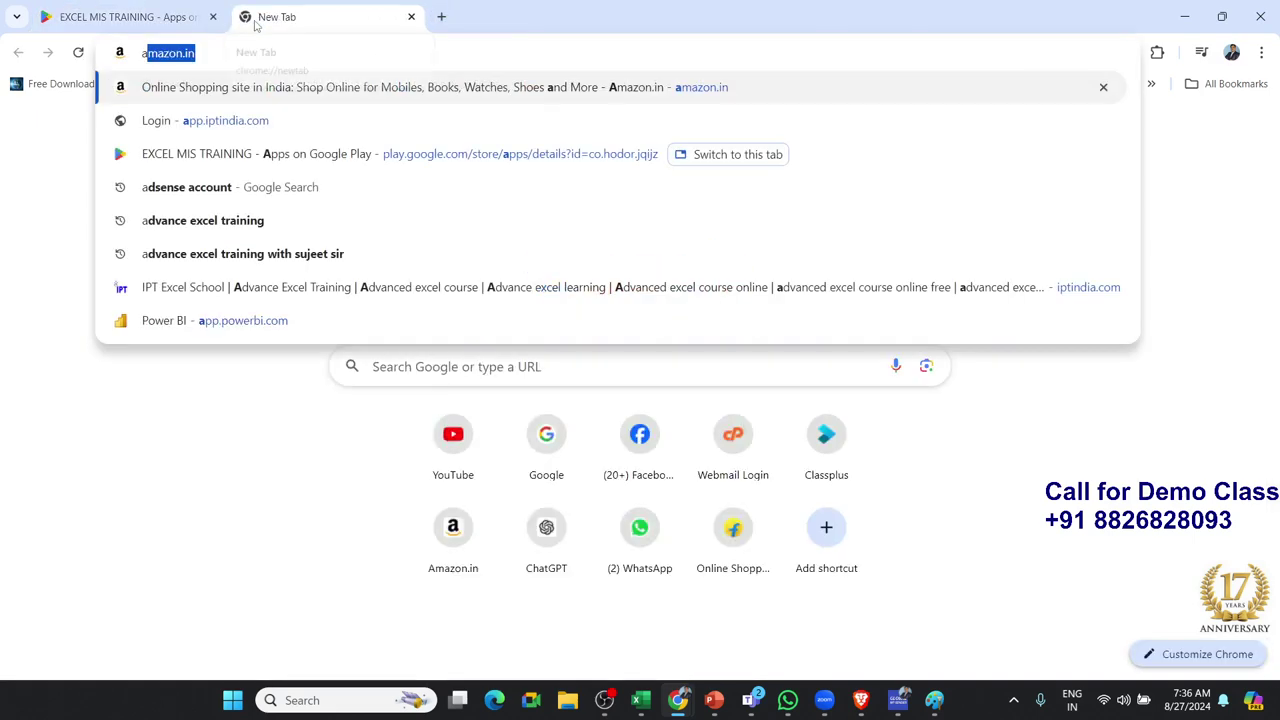
text(pp)
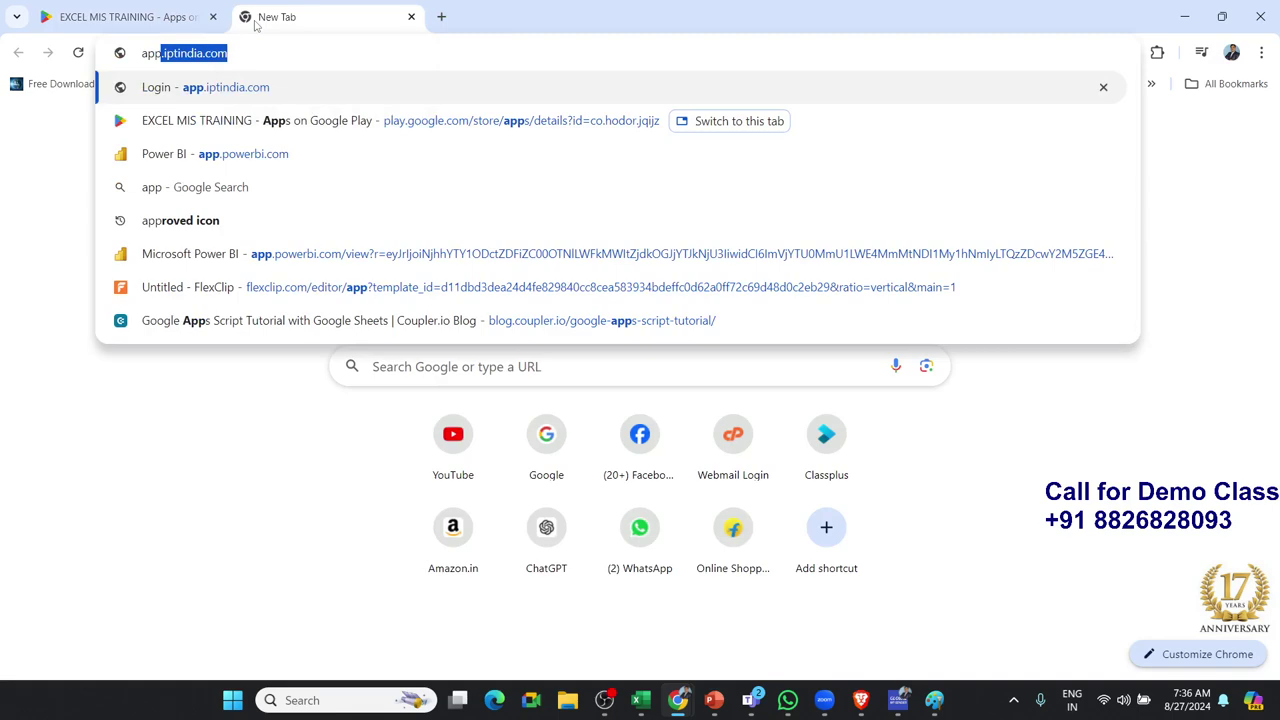
key(Return)
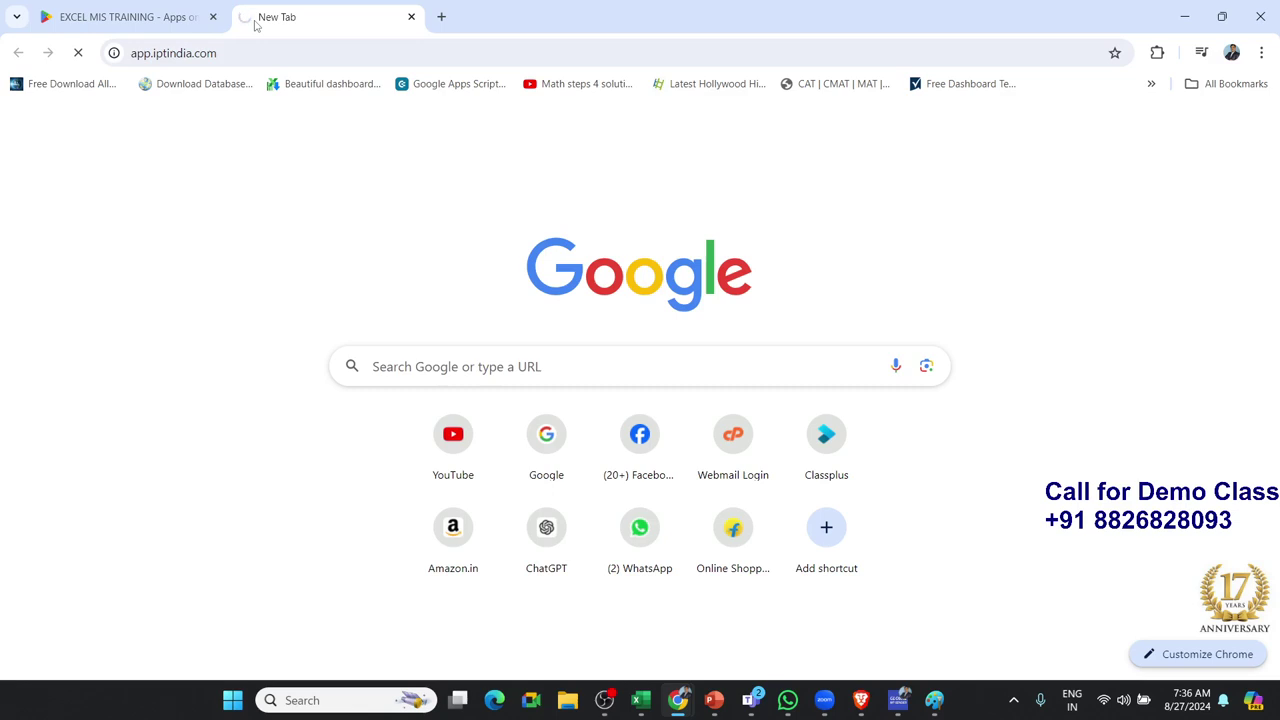
key(F7)
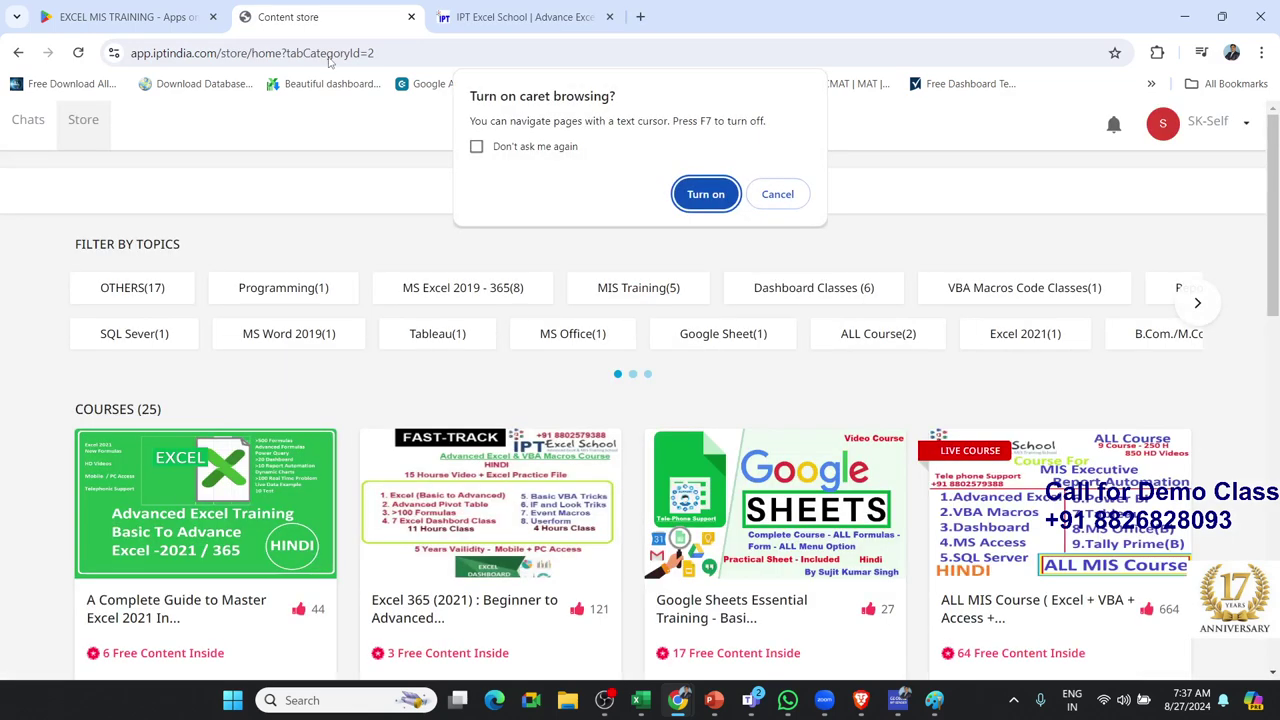
- Dismiss the caret browsing prompt and scroll down the store's course list
click(778, 199)
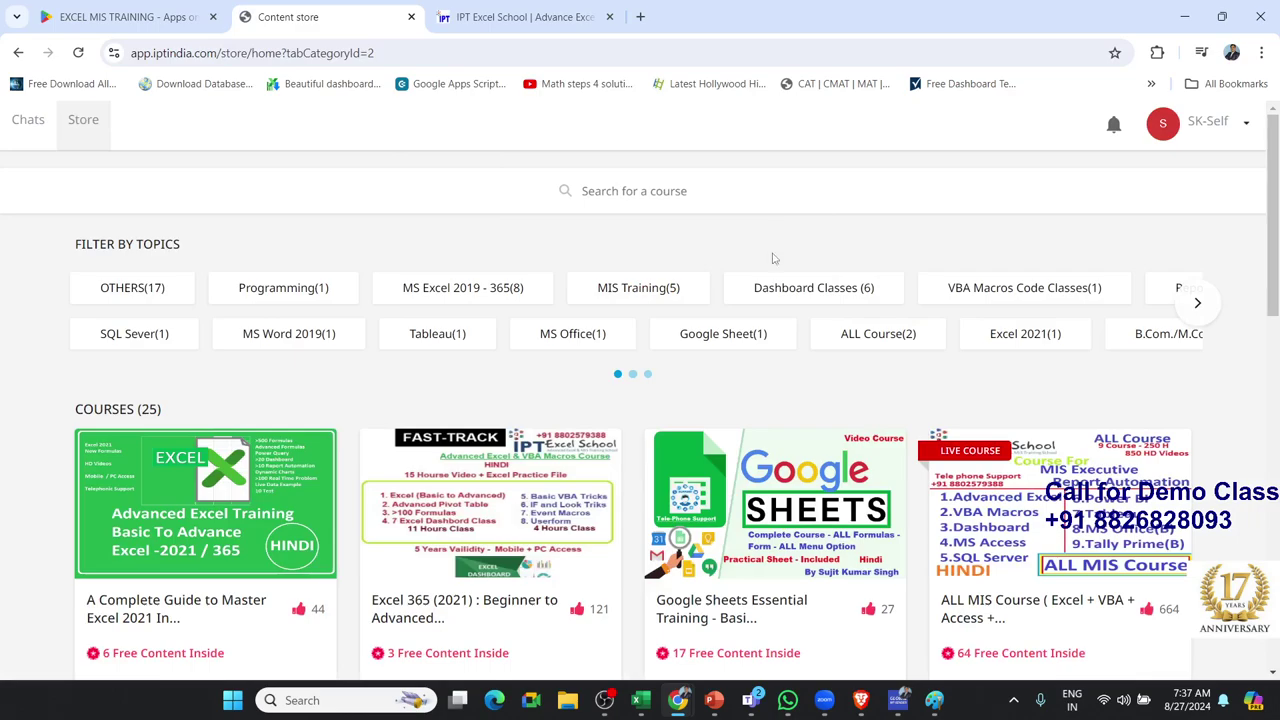
scroll(772, 259, down, 1)
scroll(772, 259, down, 1)
scroll(772, 260, down, 1)
scroll(773, 263, down, 1)
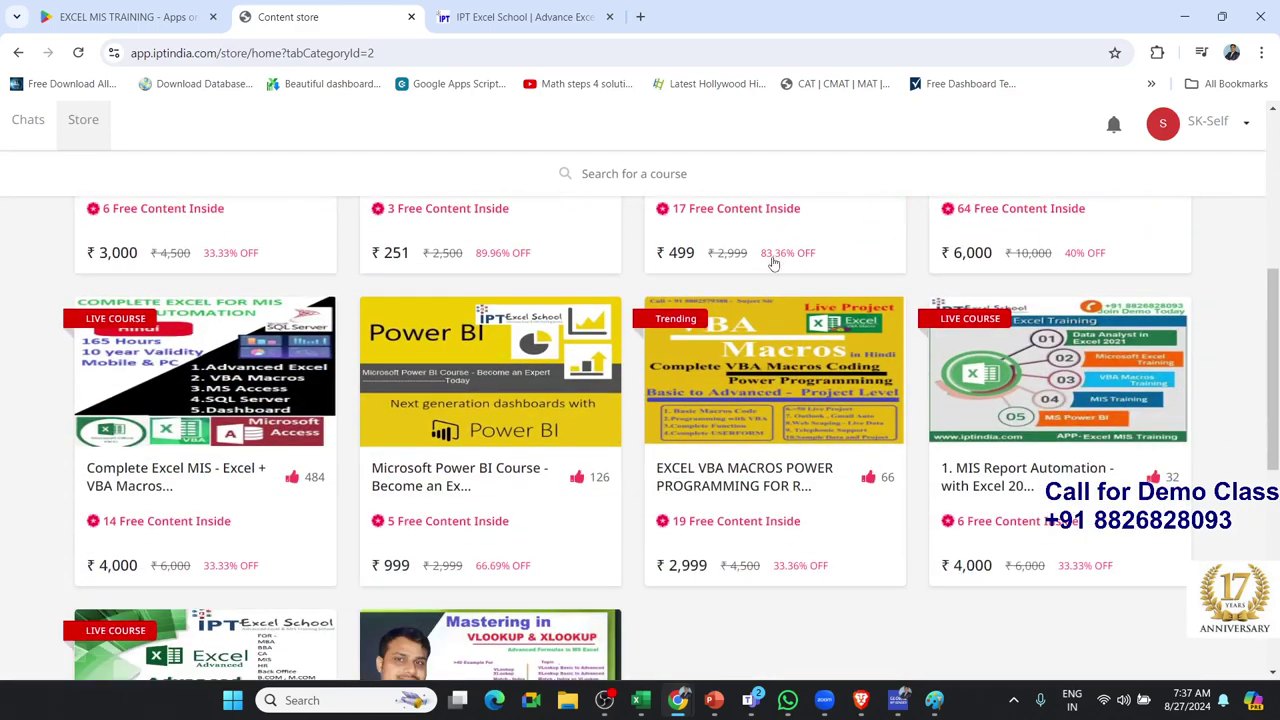
scroll(773, 263, down, 1)
scroll(680, 320, down, 1)
scroll(540, 400, down, 1)
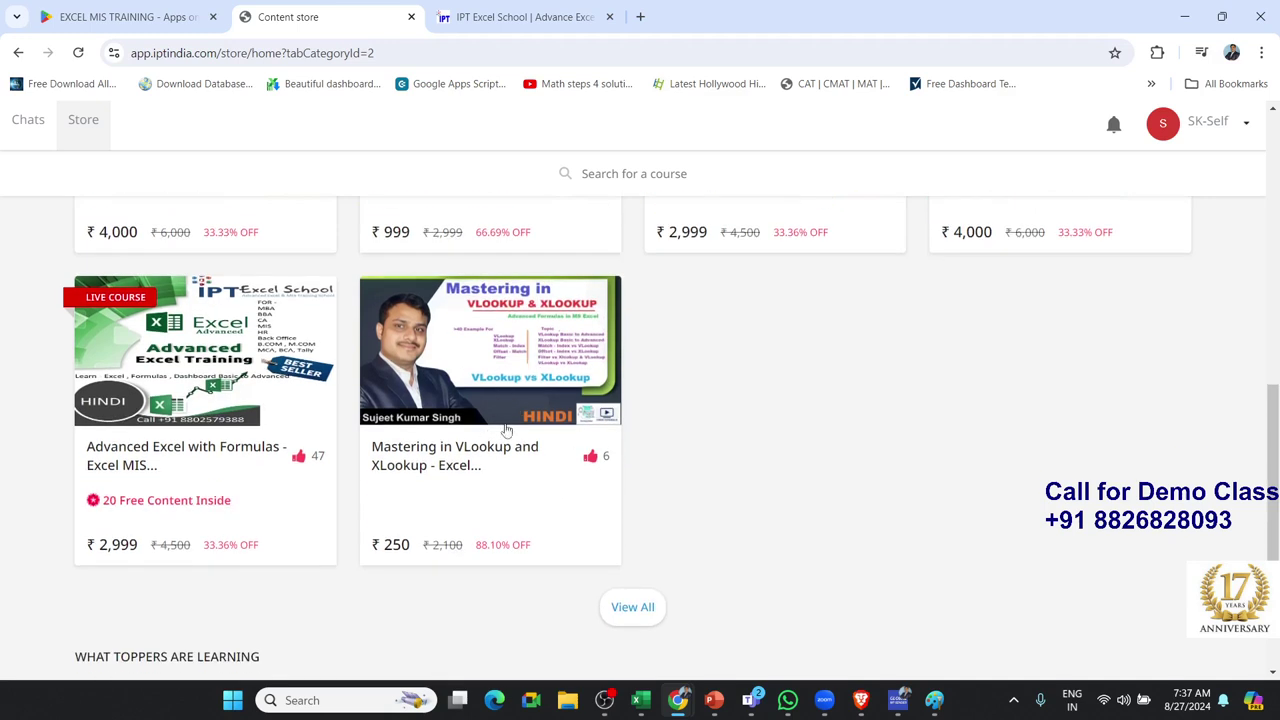
- Open the Mastering in VLookup and XLookup course card
click(400, 548)
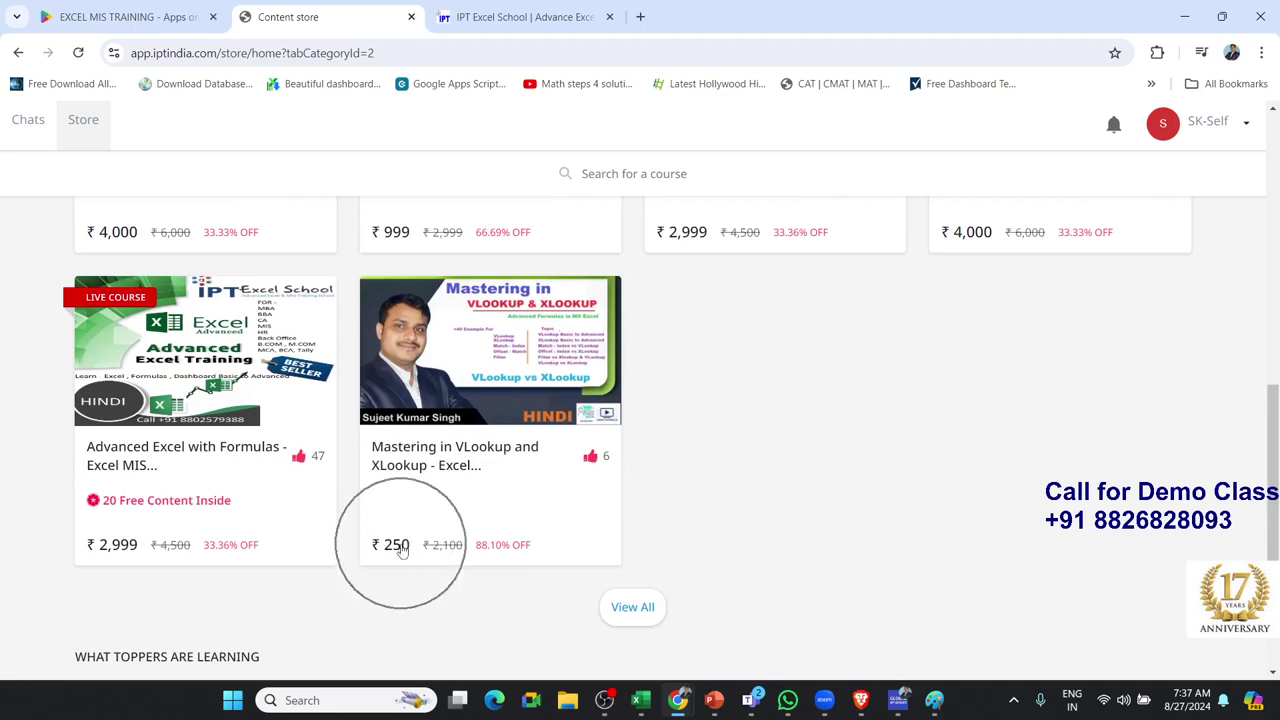
scroll(155, 563, up, 2)
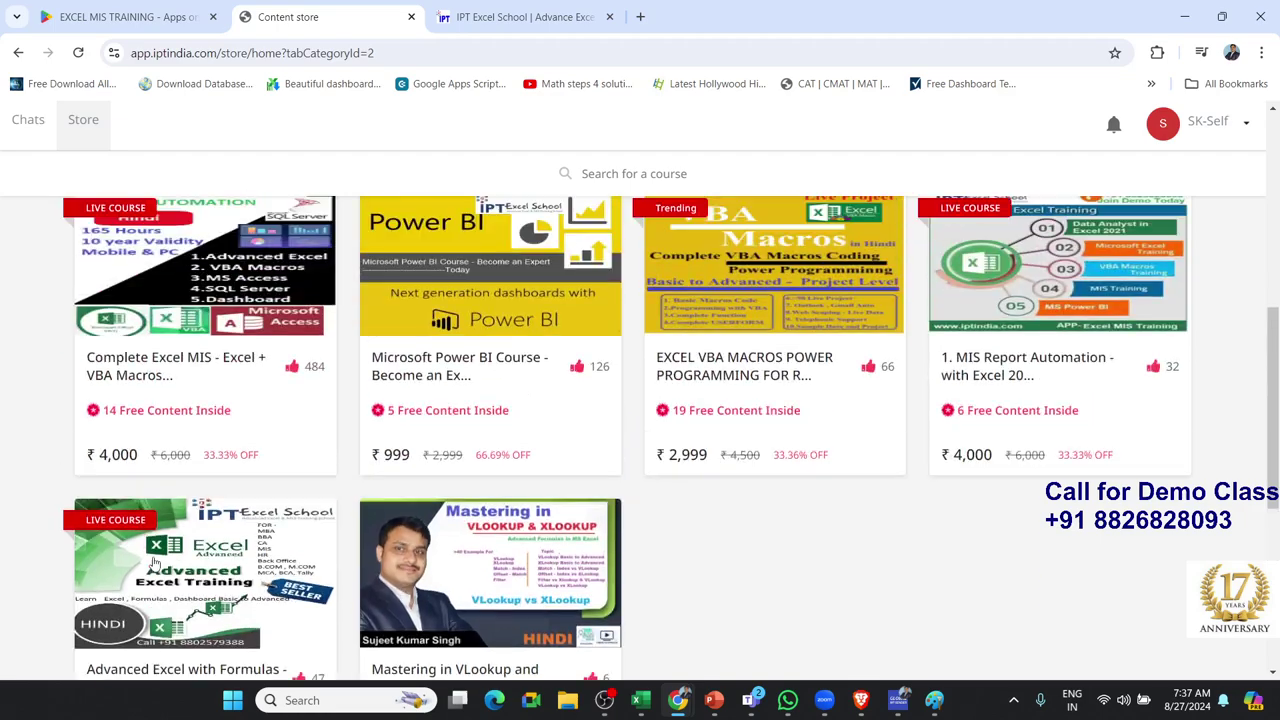
scroll(455, 488, up, 4)
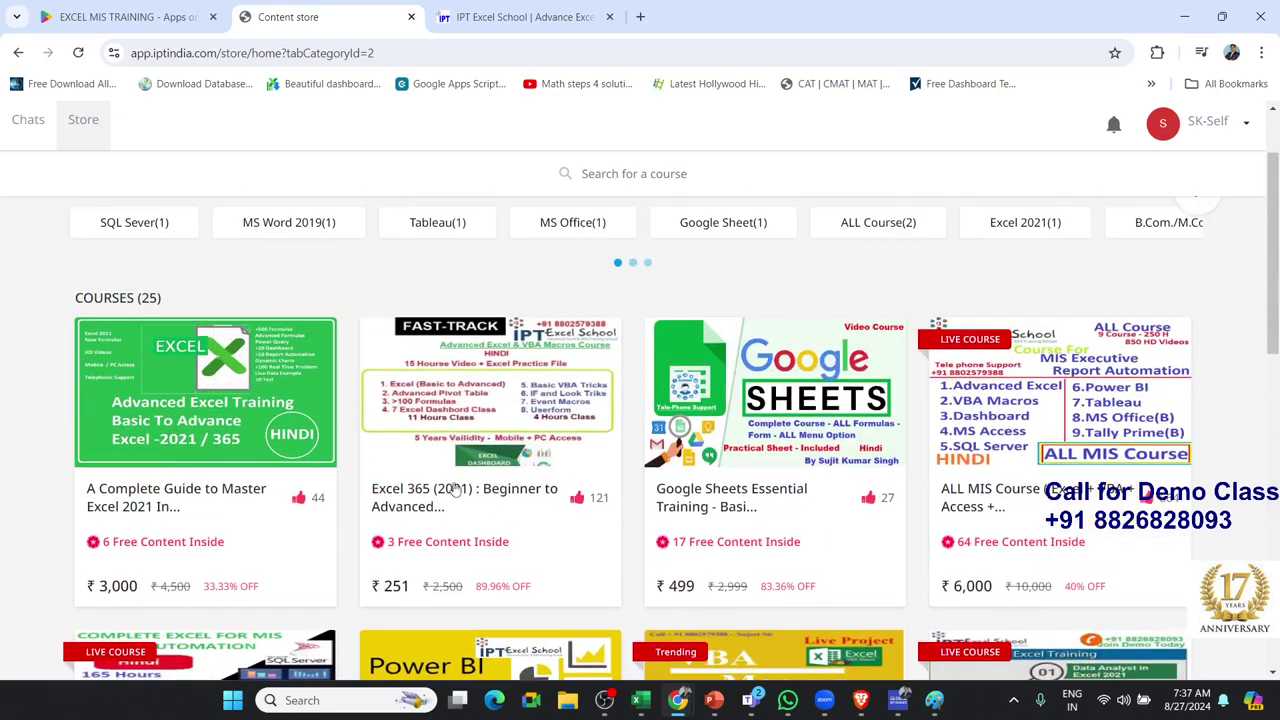
scroll(455, 488, down, 6)
click(410, 494)
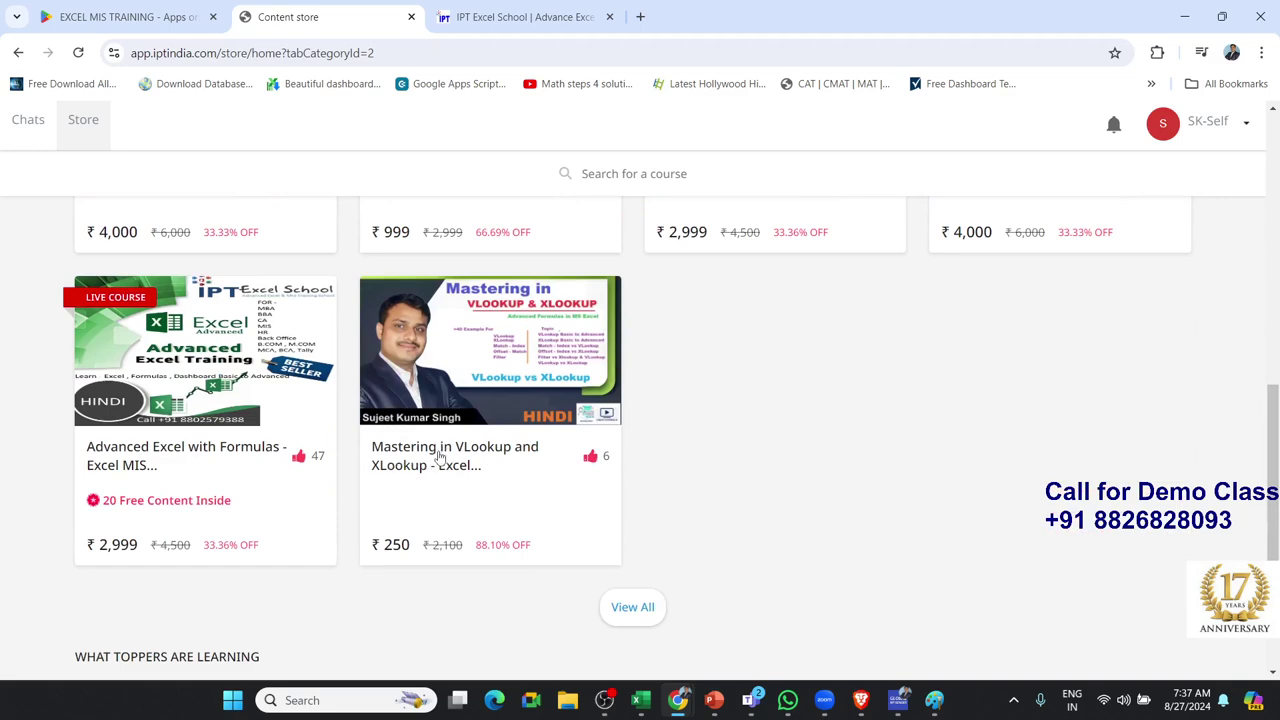
click(445, 399)
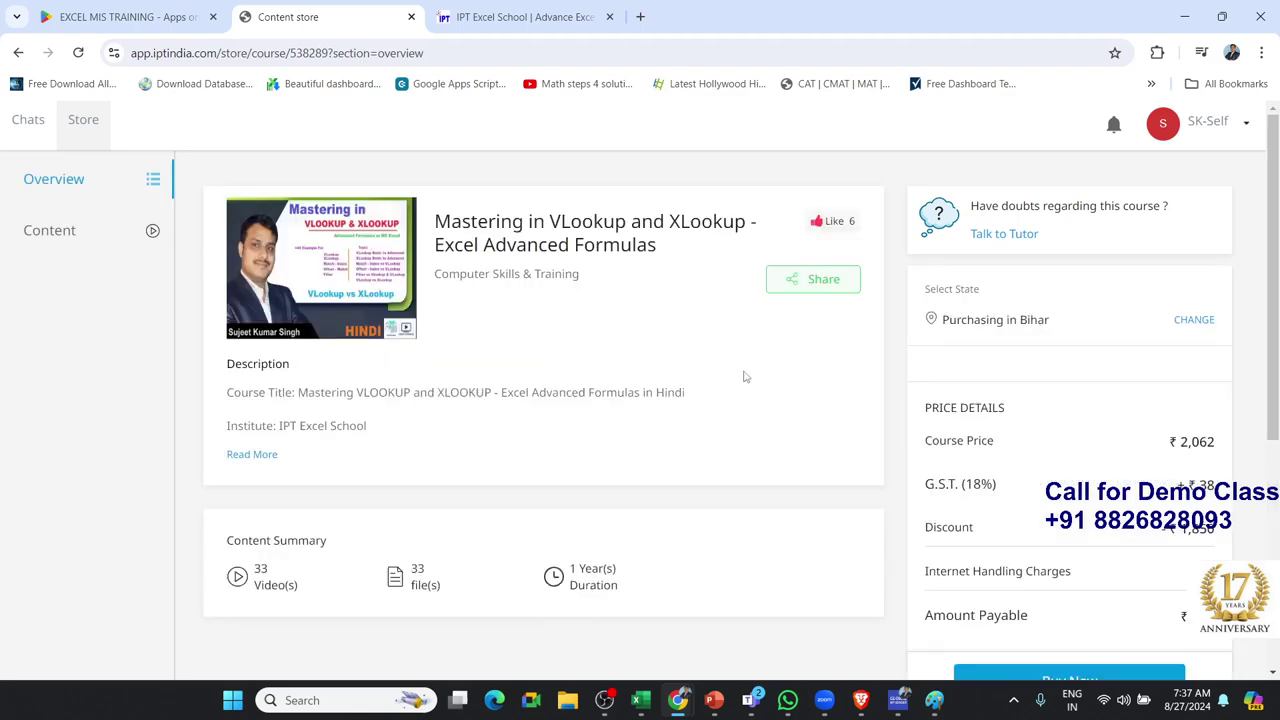
- Show the course's Content section from the left sidebar
click(304, 578)
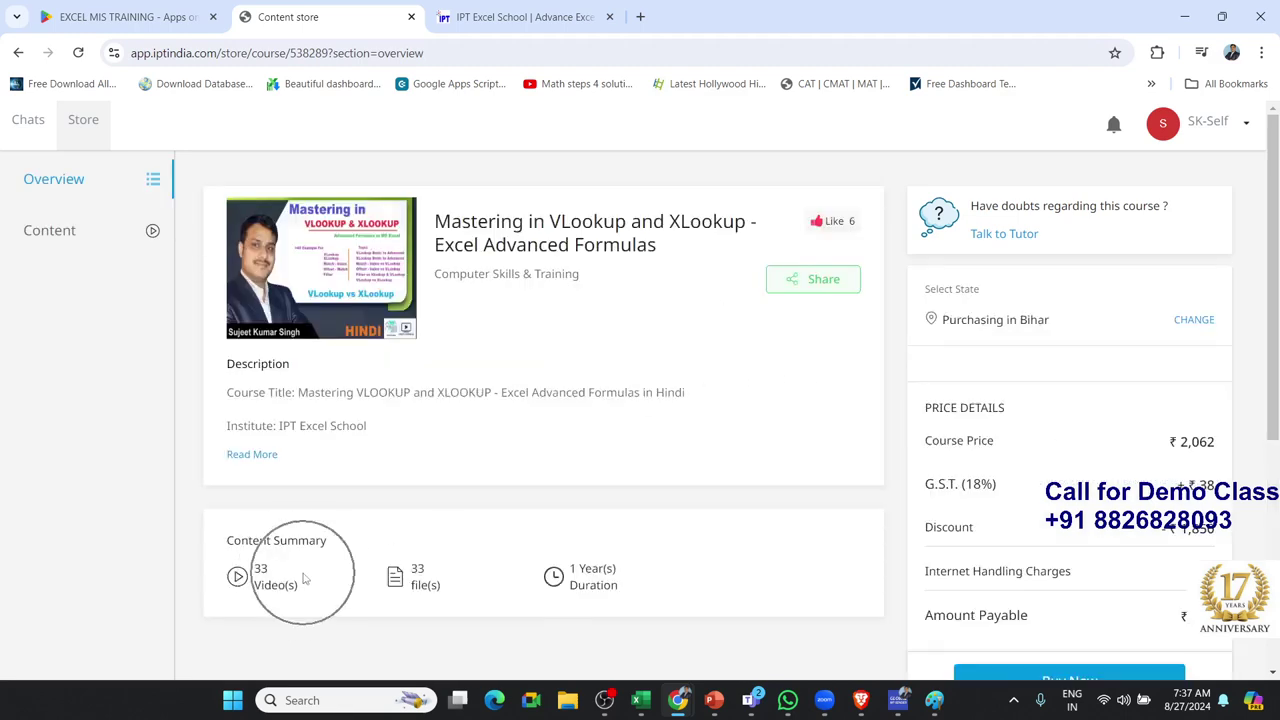
click(437, 570)
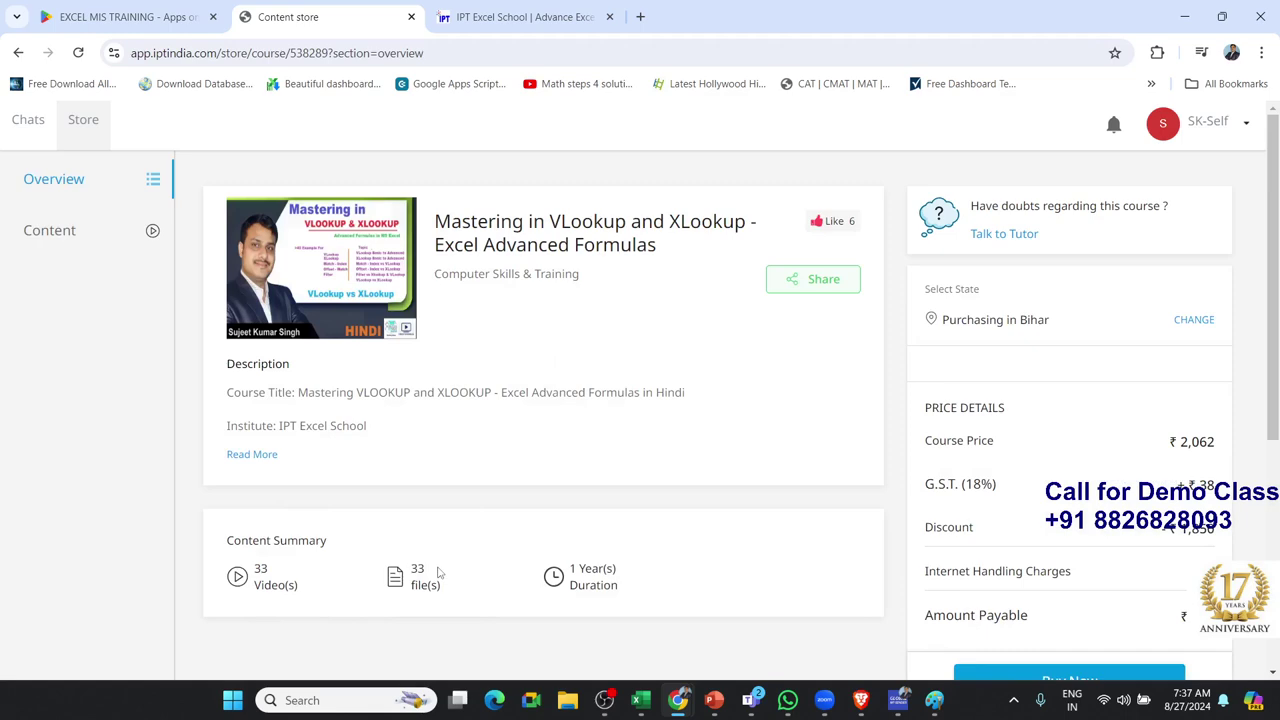
click(119, 238)
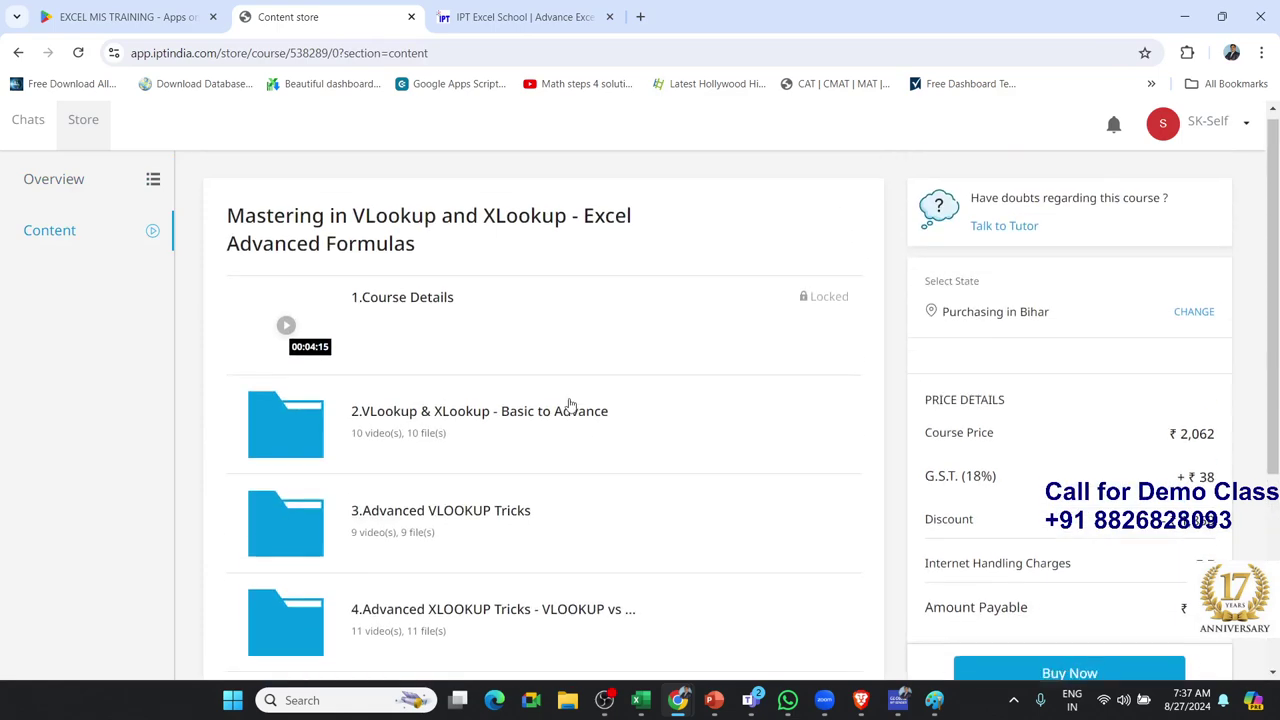
- Browse the six modules down to the locked VLookup.pdf and the ₹257 price
scroll(565, 405, down, 1)
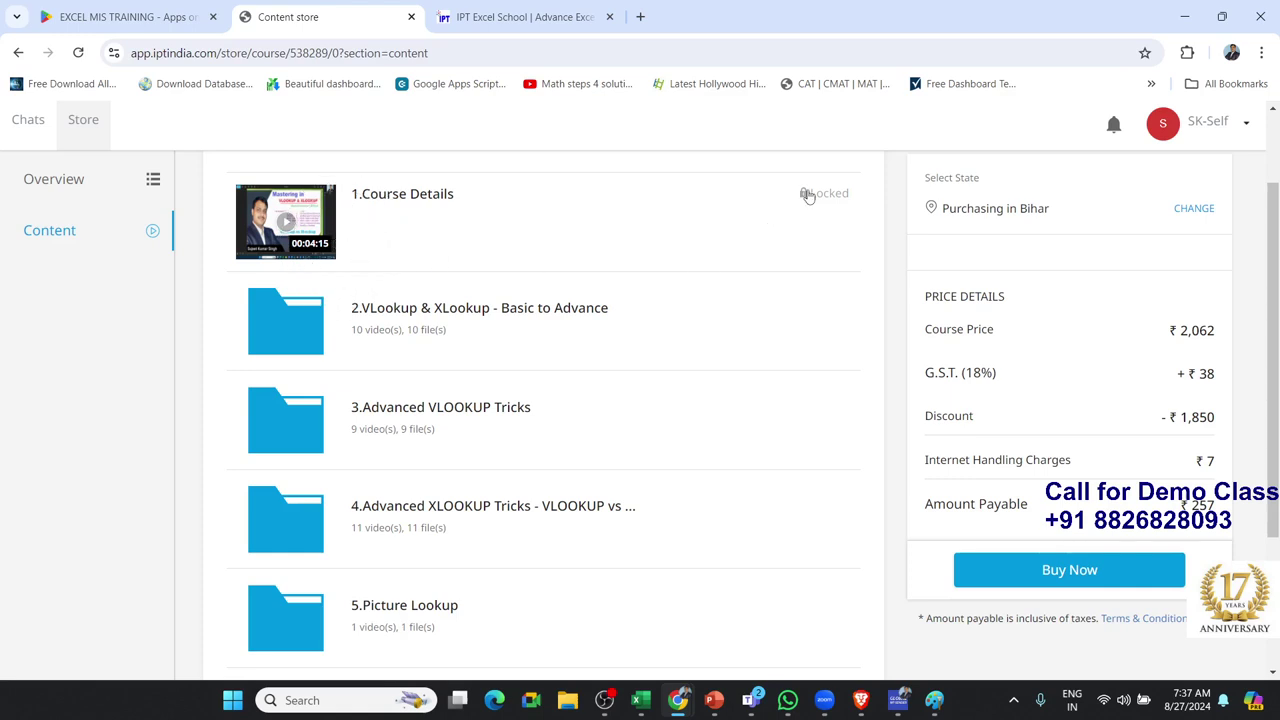
click(447, 341)
scroll(447, 341, down, 1)
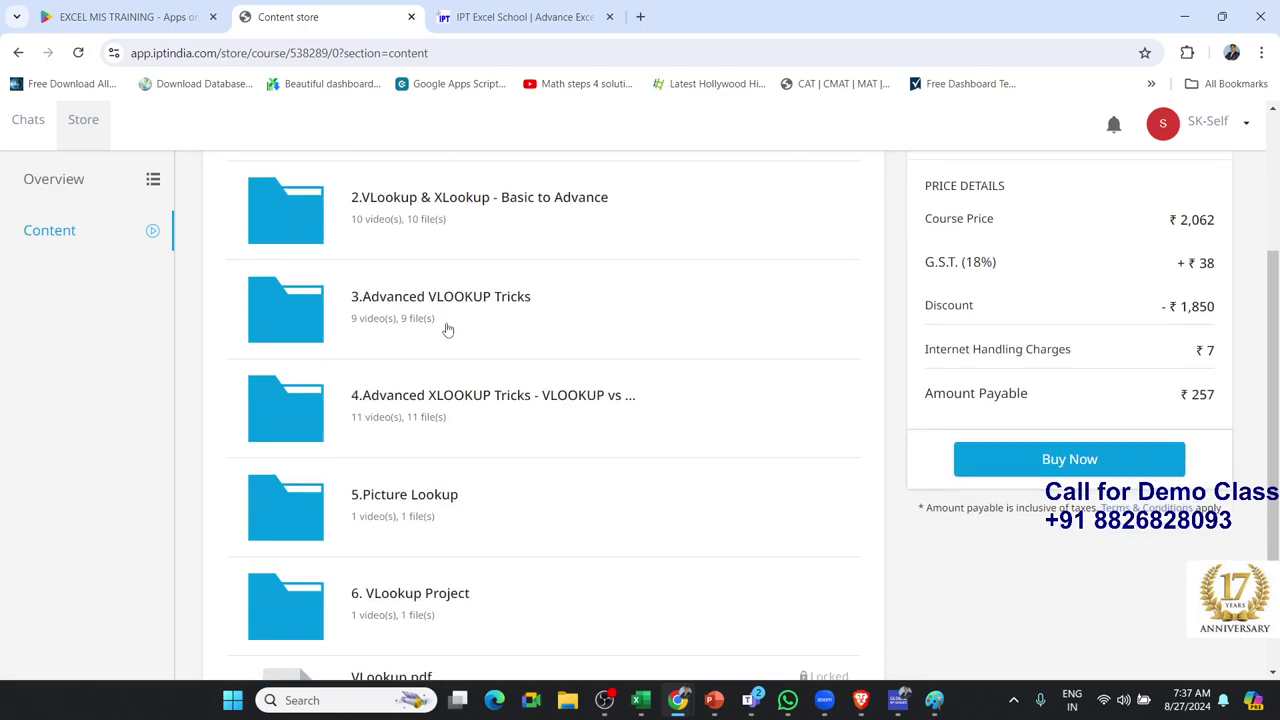
click(448, 330)
scroll(450, 330, down, 1)
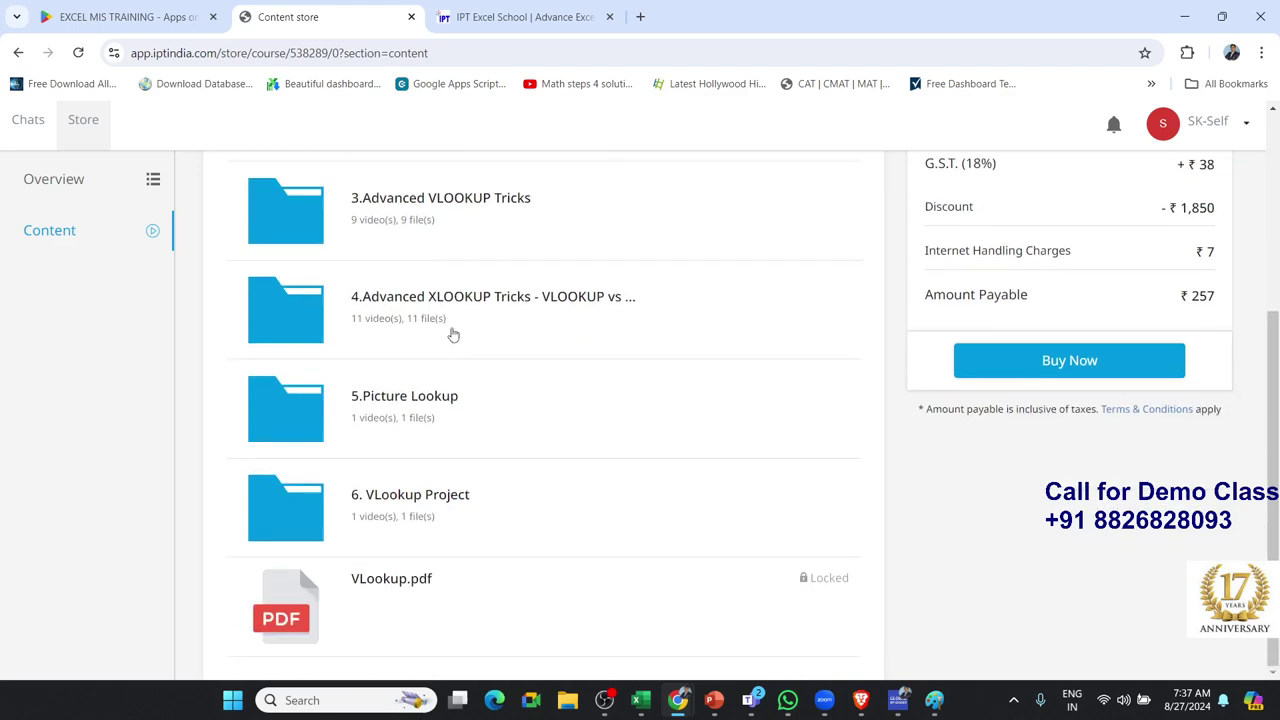
click(453, 328)
click(421, 588)
click(420, 588)
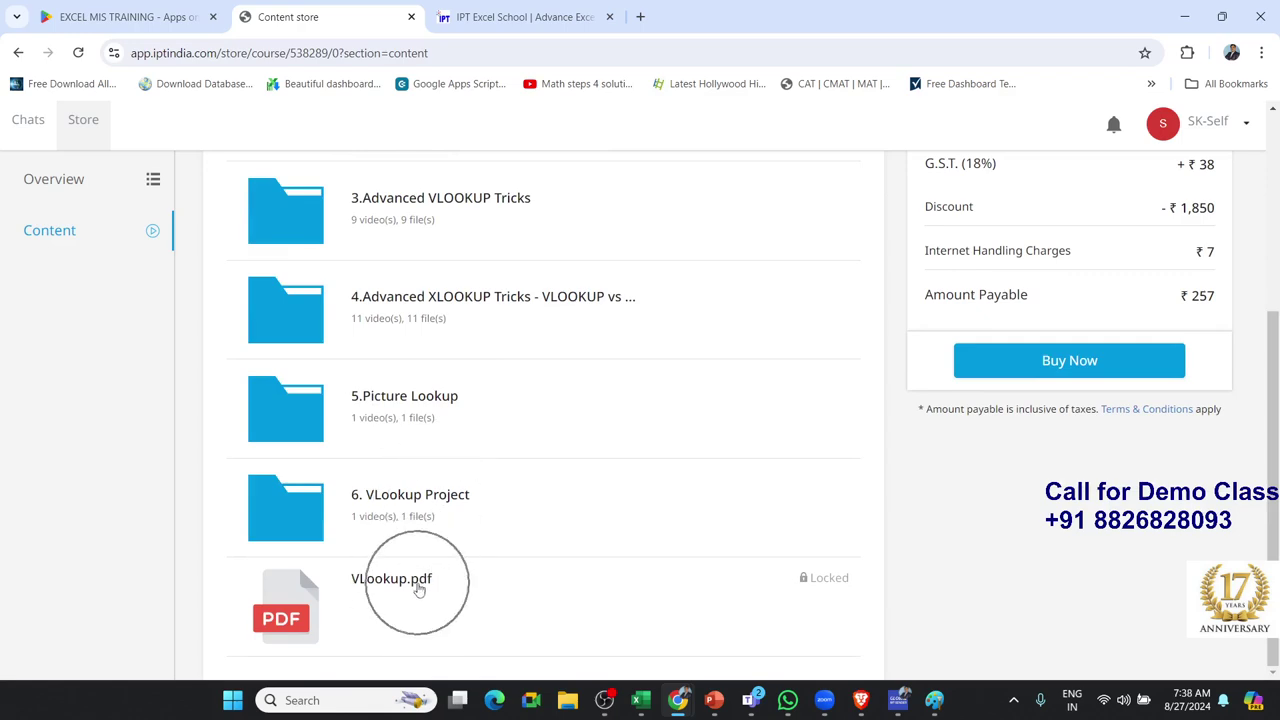
click(419, 588)
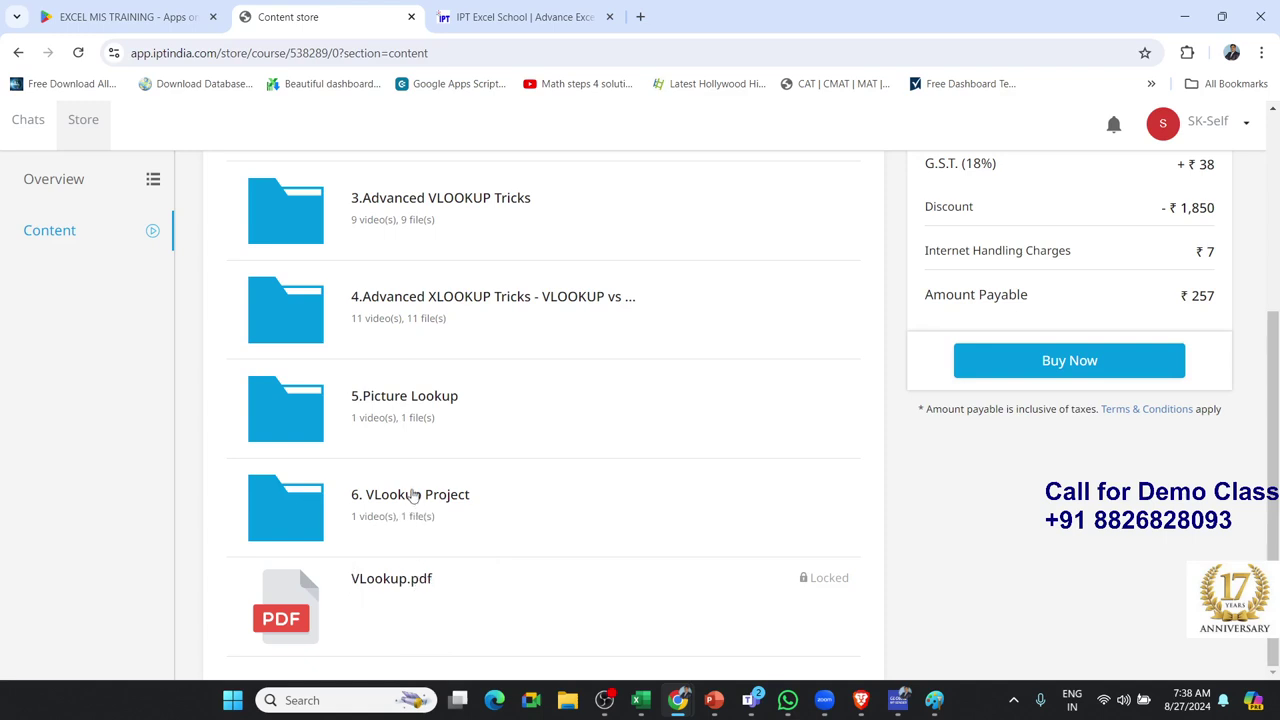
scroll(413, 494, up, 2)
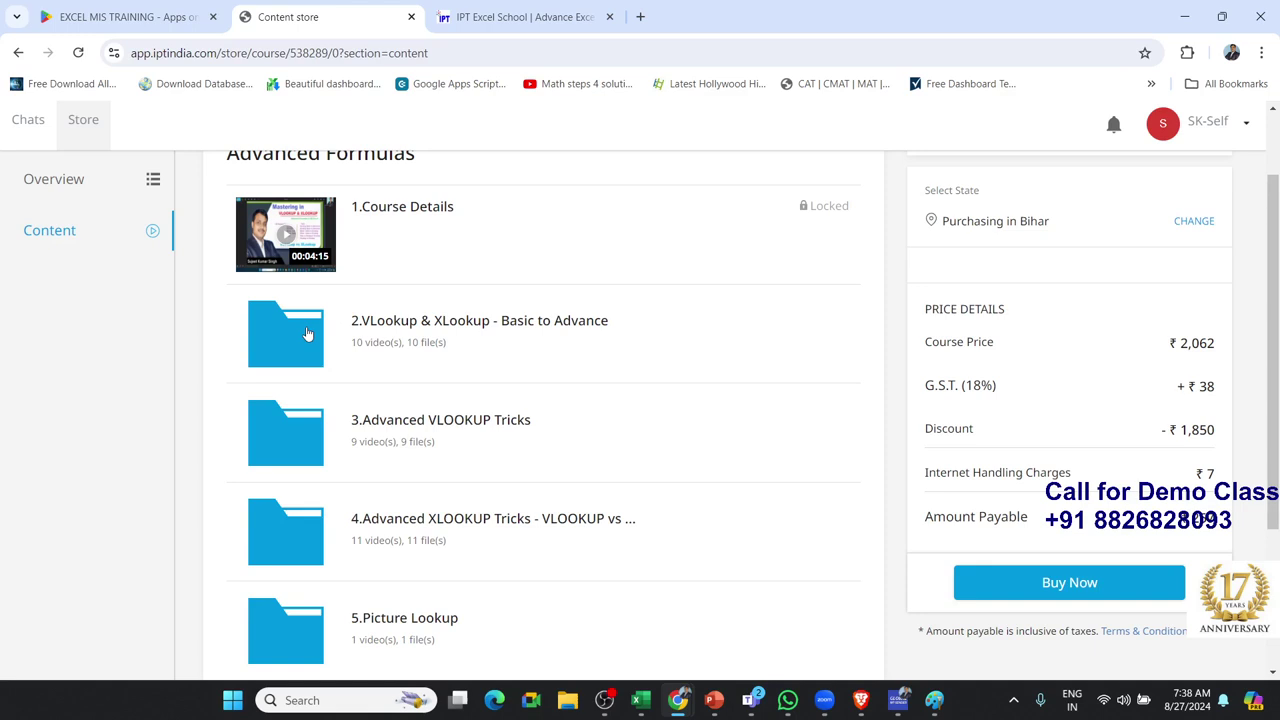
click(309, 332)
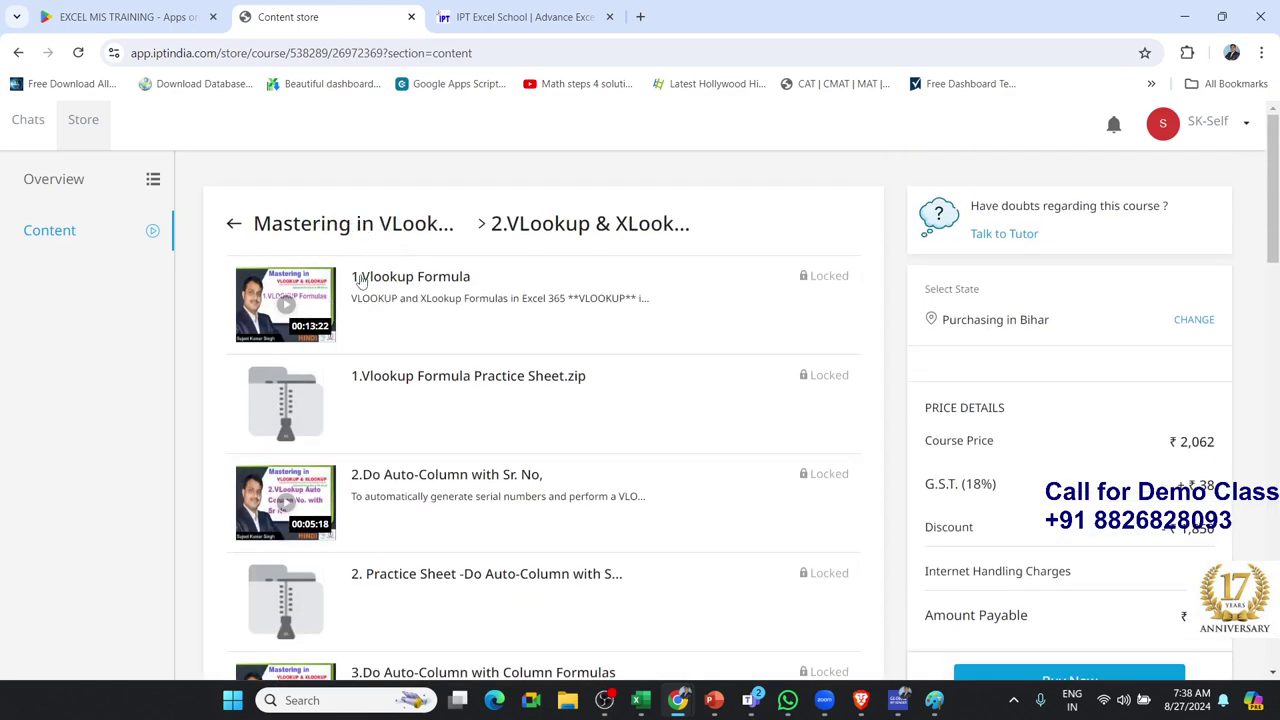
click(361, 281)
click(292, 380)
click(471, 382)
scroll(392, 401, down, 1)
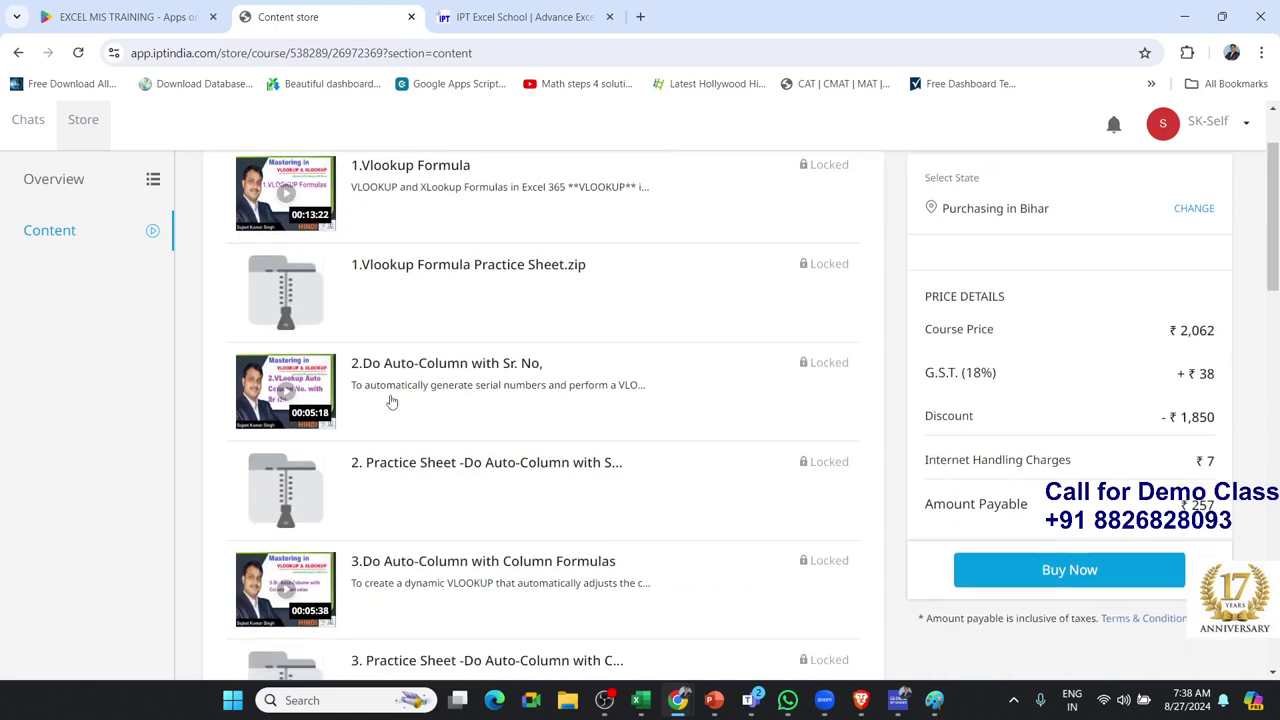
click(392, 401)
scroll(389, 406, down, 1)
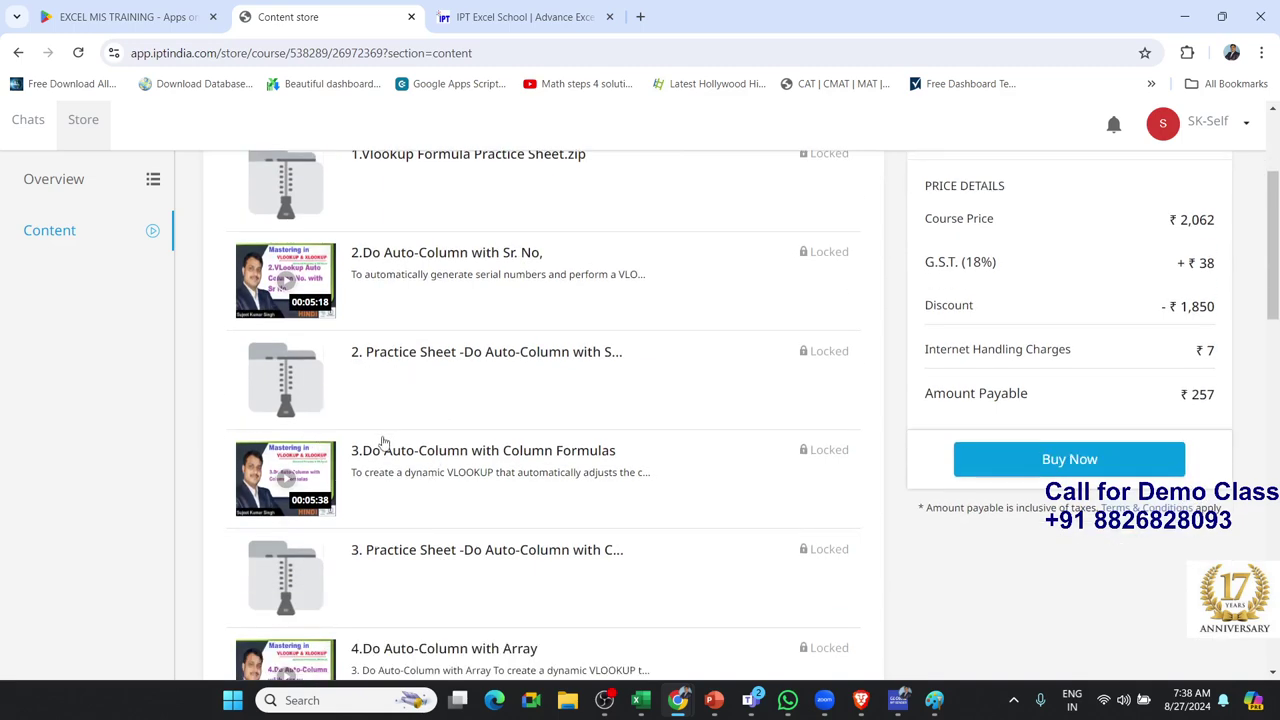
scroll(400, 506, down, 1)
click(401, 525)
scroll(401, 525, down, 1)
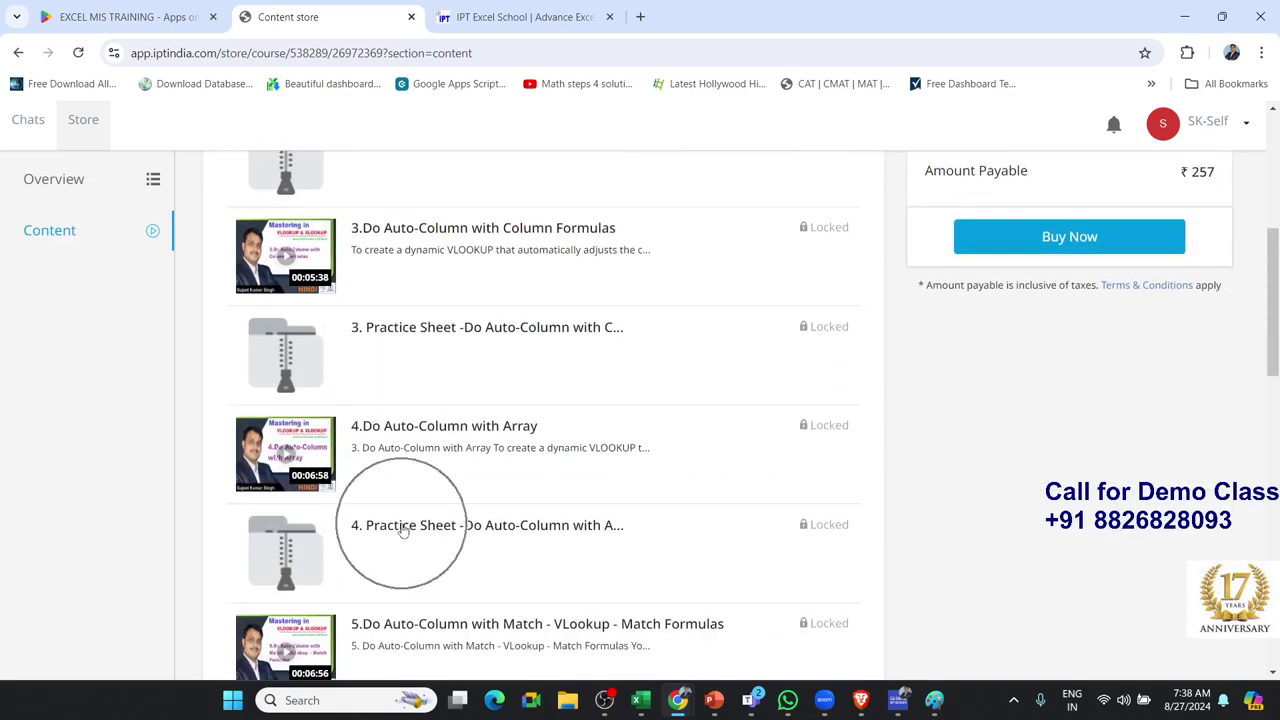
scroll(401, 528, down, 1)
scroll(400, 527, down, 1)
click(401, 526)
ctrl+scroll(400, 526, down, 1)
scroll(399, 511, down, 2)
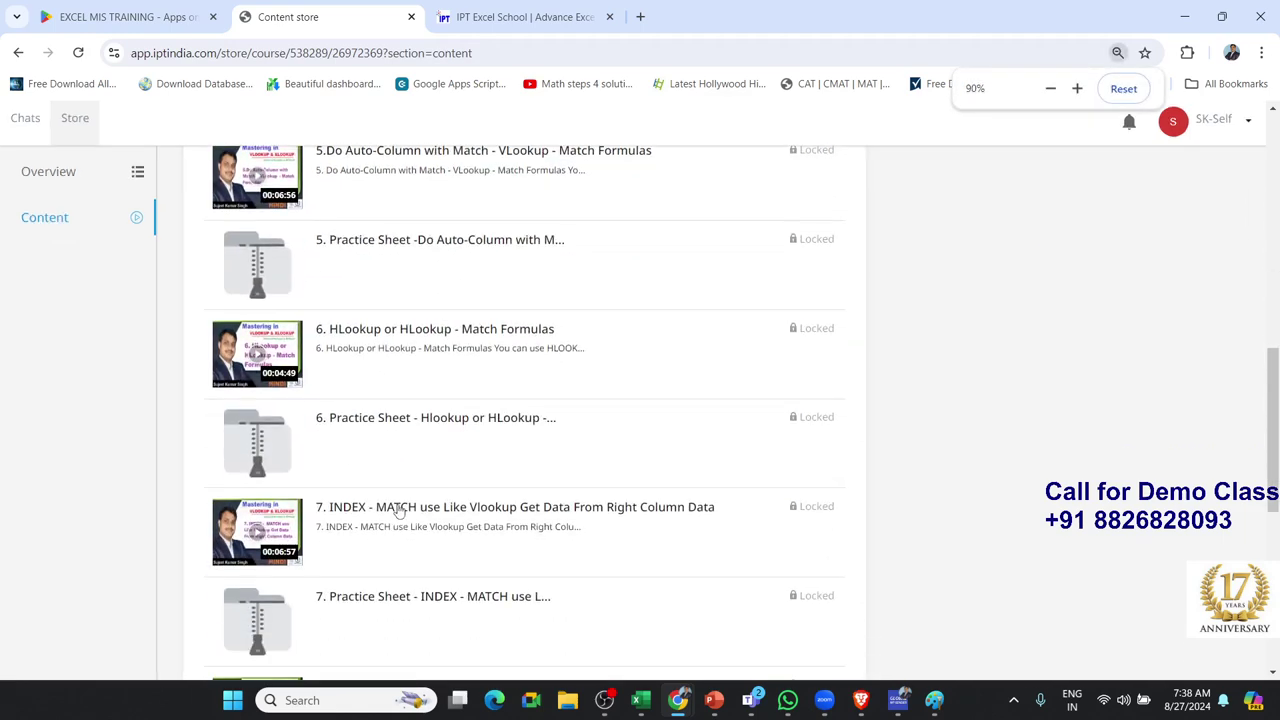
click(400, 511)
scroll(400, 508, up, 3)
scroll(390, 400, up, 3)
scroll(278, 263, up, 2)
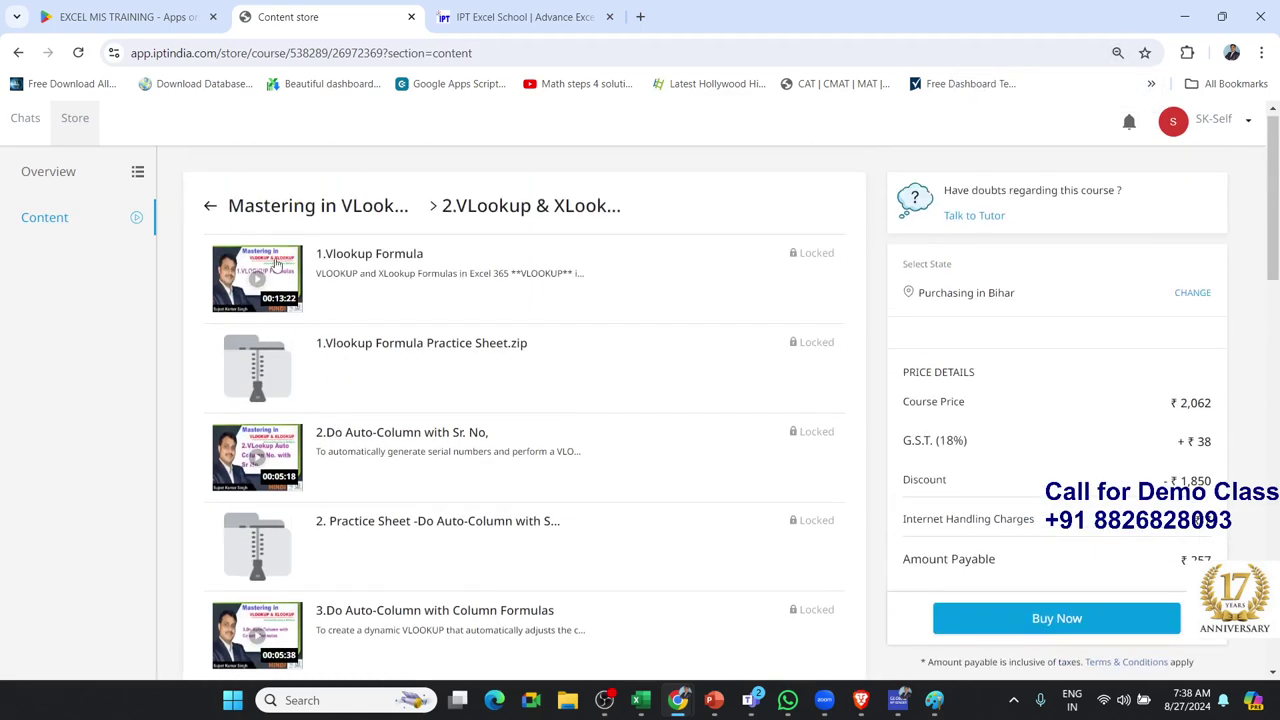
click(19, 53)
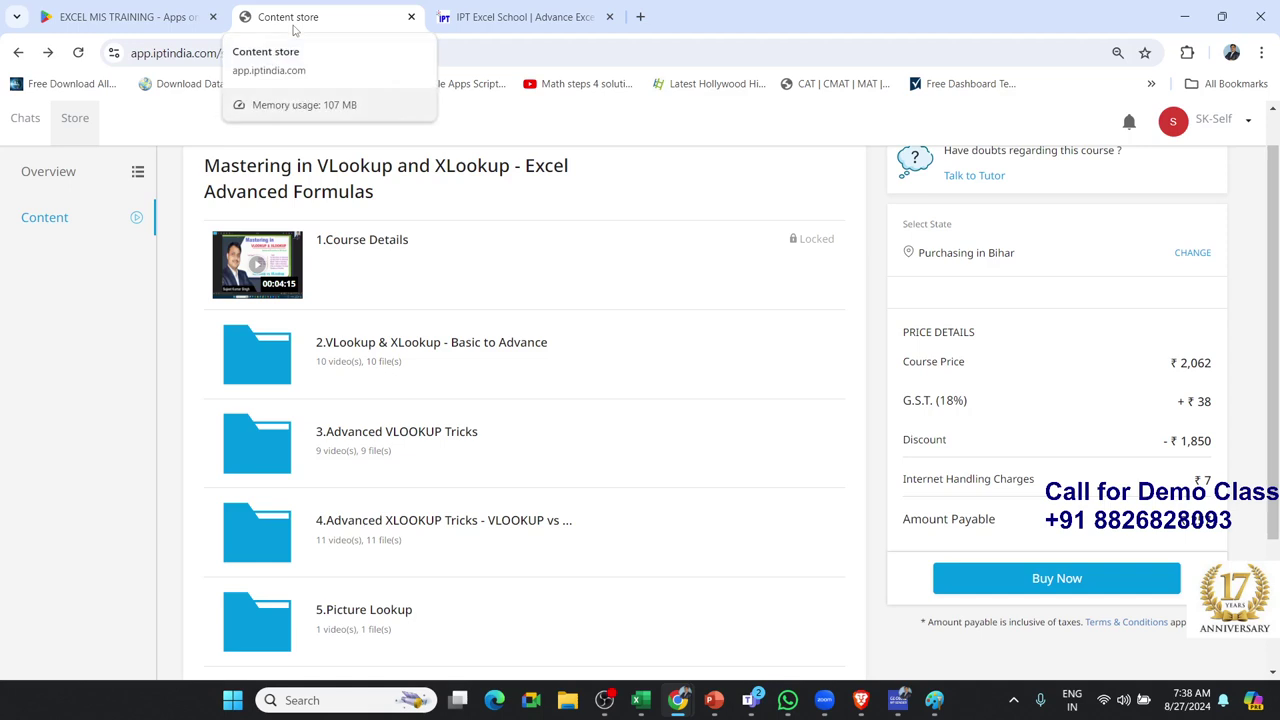
- Look at the EXCEL MIS TRAINING tab, then go back to the 25-course store listing
click(168, 24)
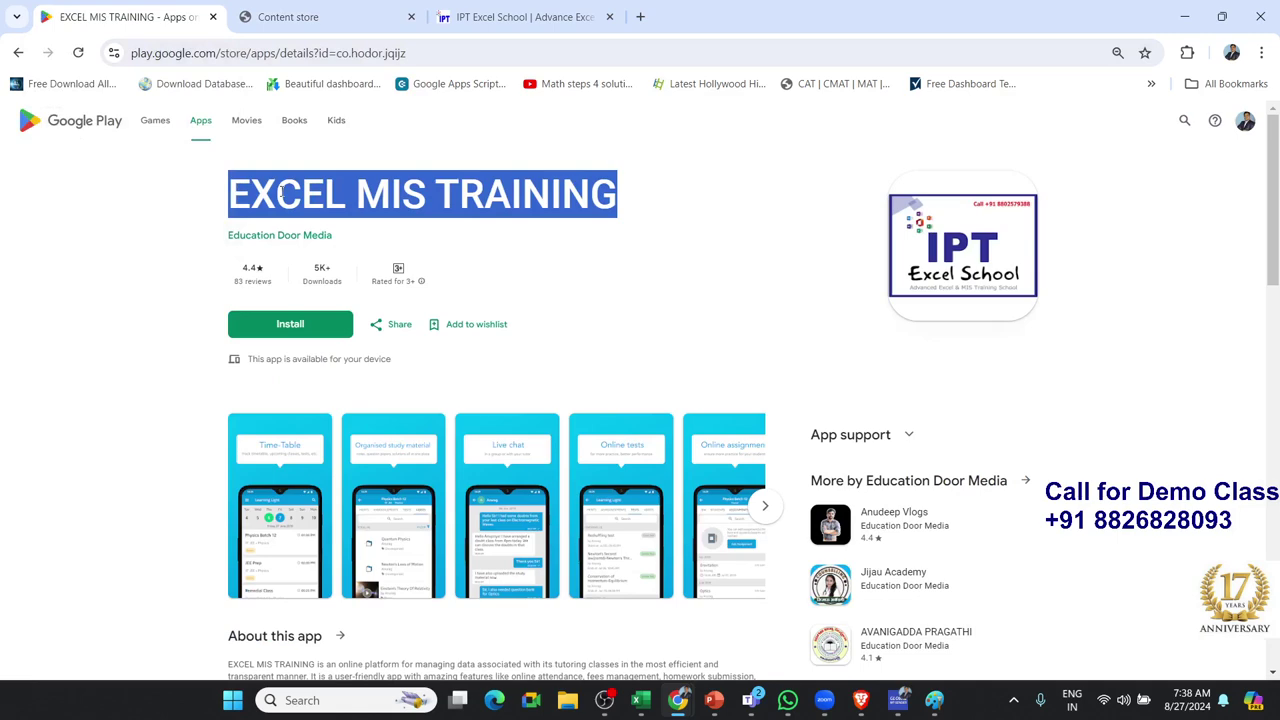
click(294, 24)
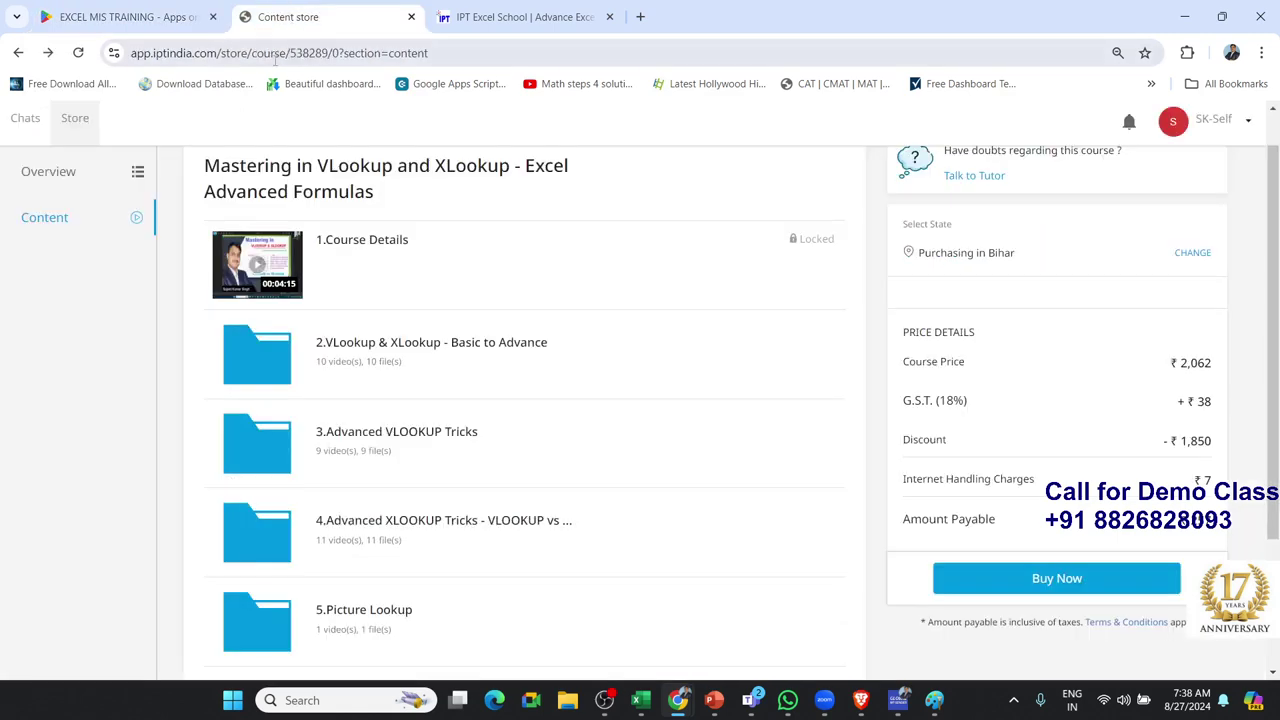
click(200, 60)
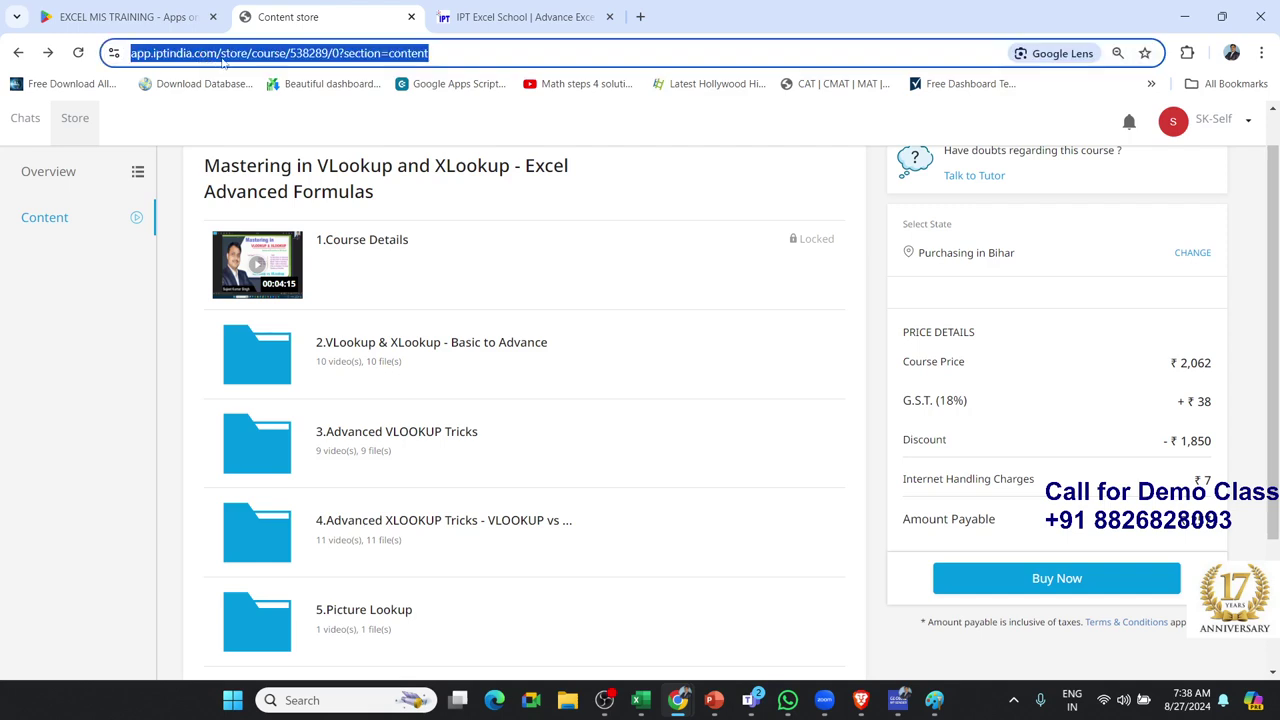
click(20, 53)
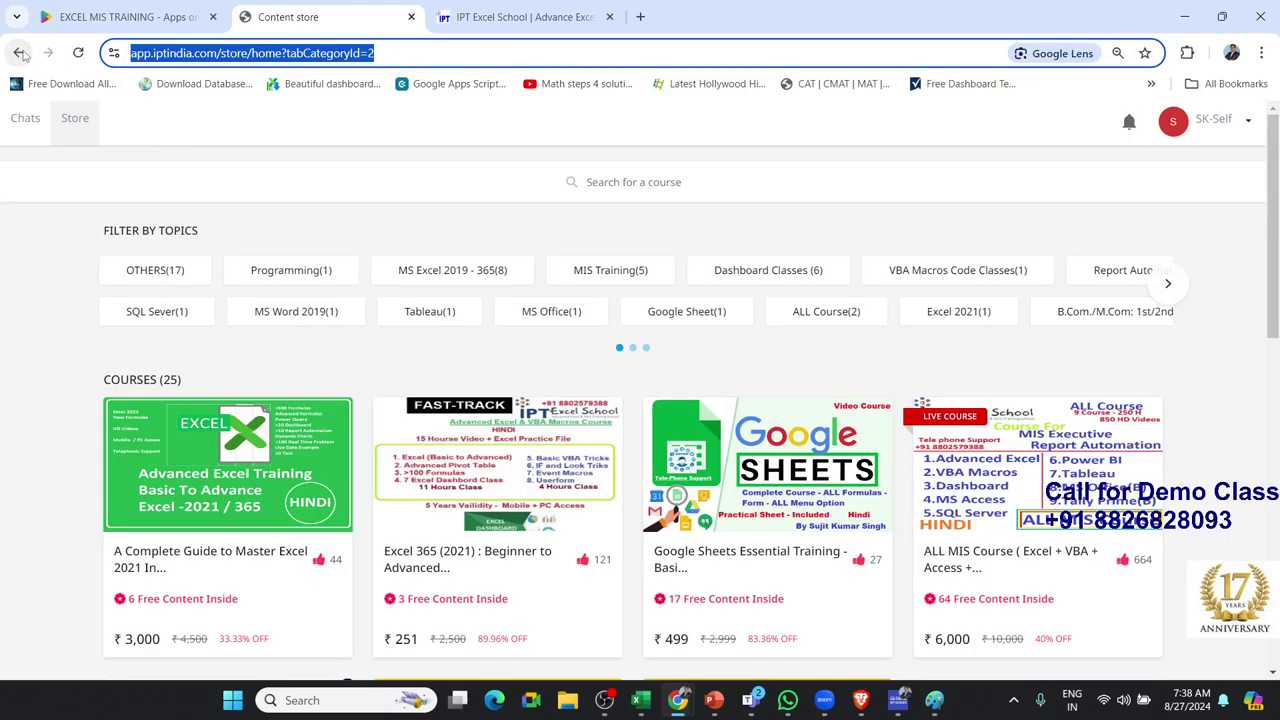